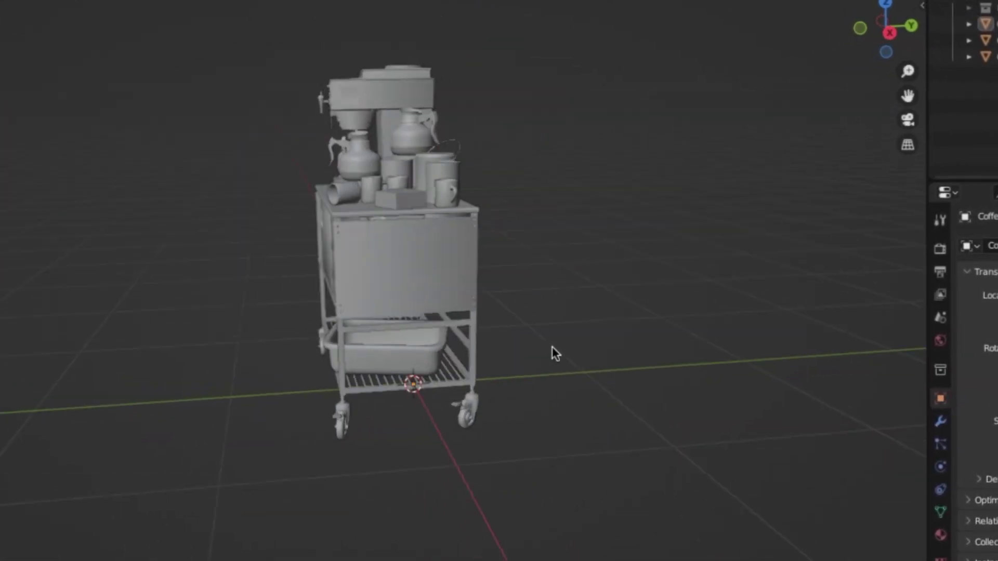
Step: Examine the coffee cart model and the crouching Spider-Man figure from several angles
{"action": "middle_click_drag", "start_coordinate": [553, 350], "coordinate": [666, 344]}
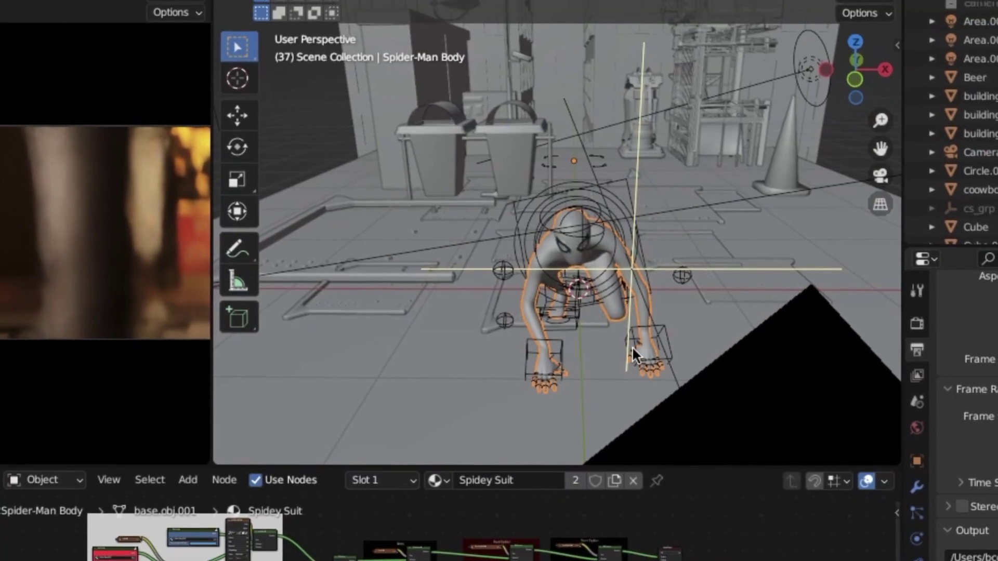
{"action": "scroll", "coordinate": [634, 339], "scroll_direction": "right", "scroll_amount": 5}
{"action": "scroll", "coordinate": [634, 340], "scroll_direction": "right", "scroll_amount": 10}
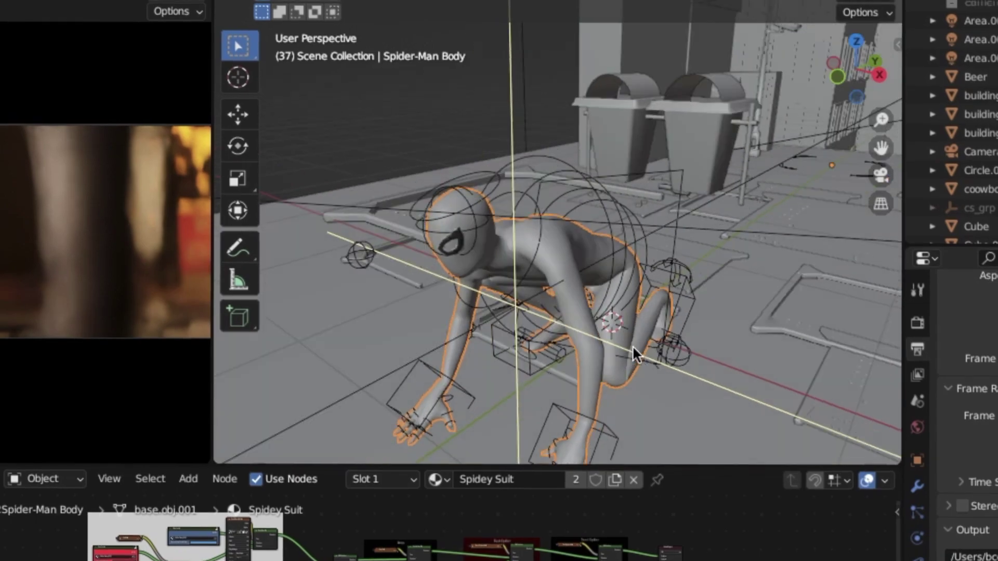
{"action": "scroll", "coordinate": [629, 344], "scroll_direction": "right", "scroll_amount": 8}
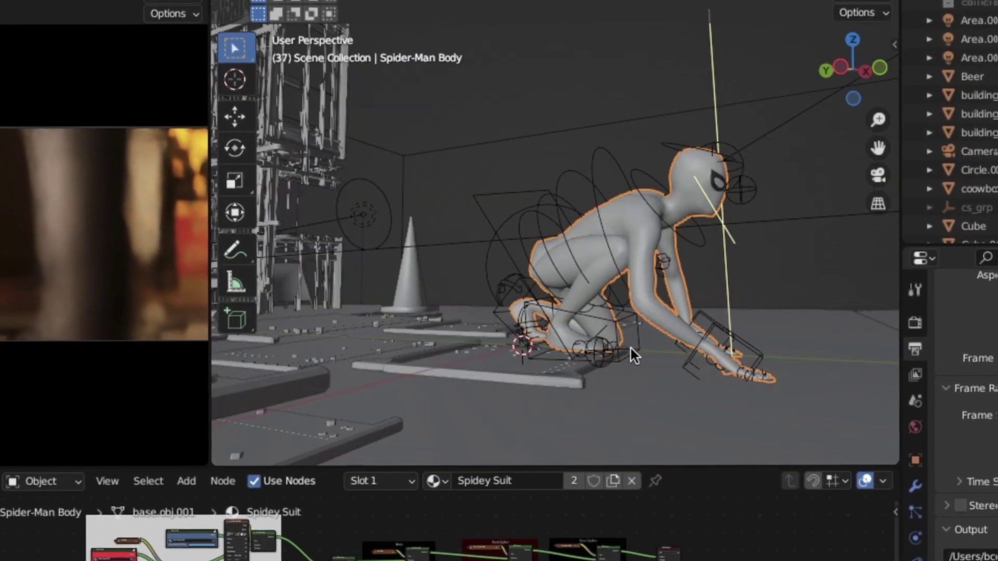
{"action": "scroll", "coordinate": [630, 346], "scroll_direction": "left", "scroll_amount": 8}
{"action": "scroll", "coordinate": [634, 342], "scroll_direction": "left", "scroll_amount": 5}
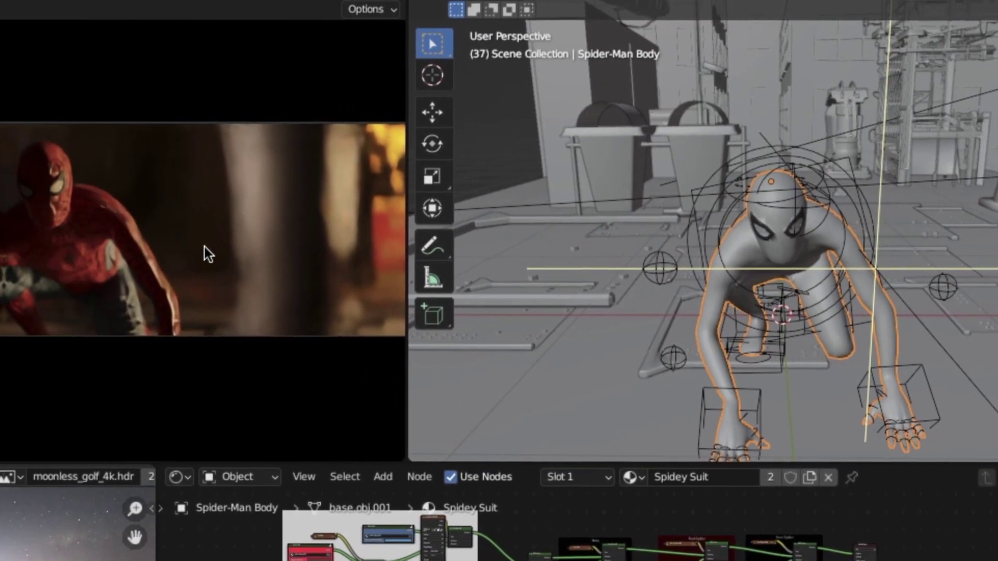
Step: Display the Spider-Man camera view in Rendered shading and look closely at the Spidey Suit material nodes
{"action": "key", "text": "z"}
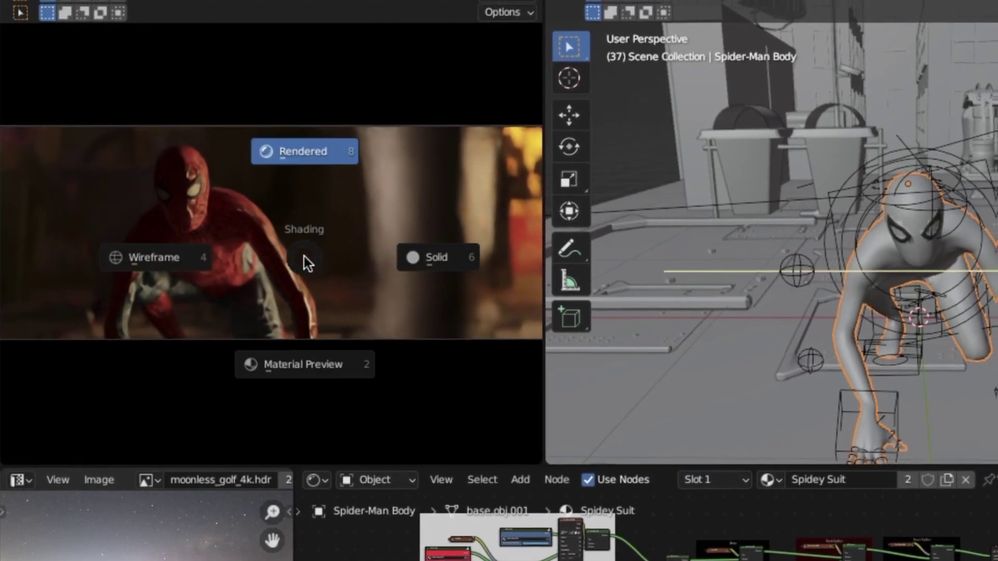
{"action": "left_click", "coordinate": [300, 151]}
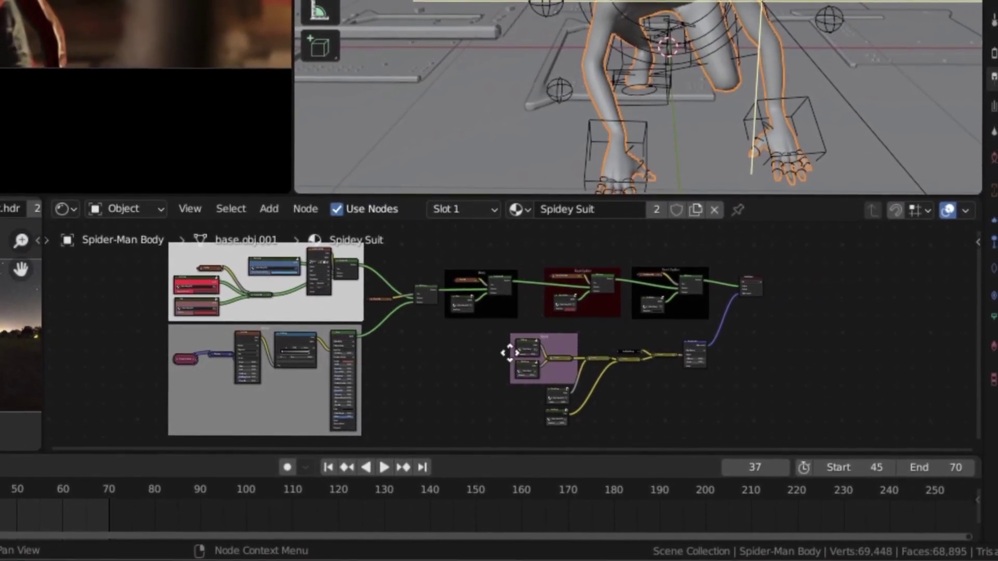
{"action": "scroll", "coordinate": [513, 345], "scroll_direction": "up", "scroll_amount": 3}
{"action": "scroll", "coordinate": [574, 345], "scroll_direction": "up", "scroll_amount": 2}
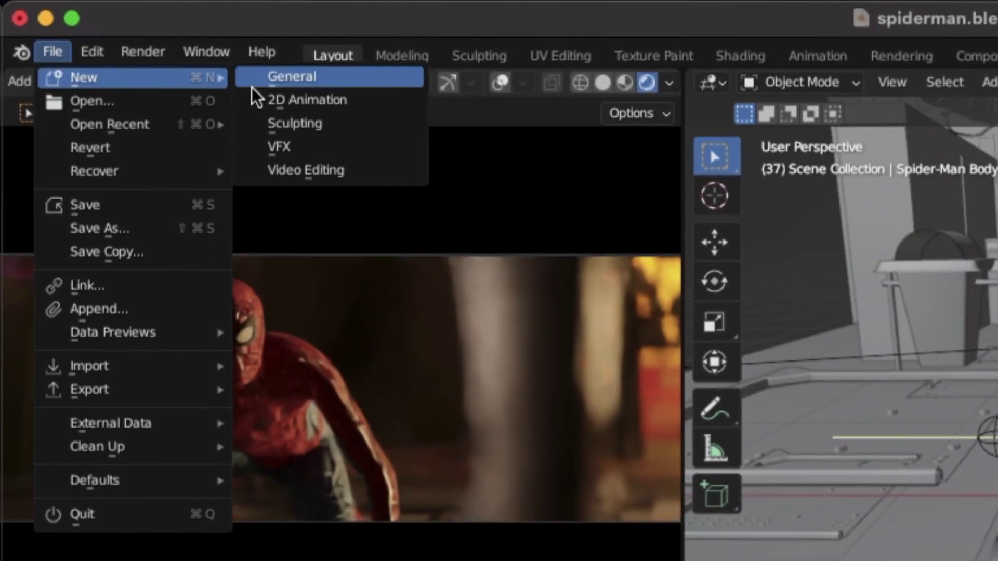
Step: Create a new General file without saving the changes to spiderman.blend
{"action": "left_click", "coordinate": [254, 78]}
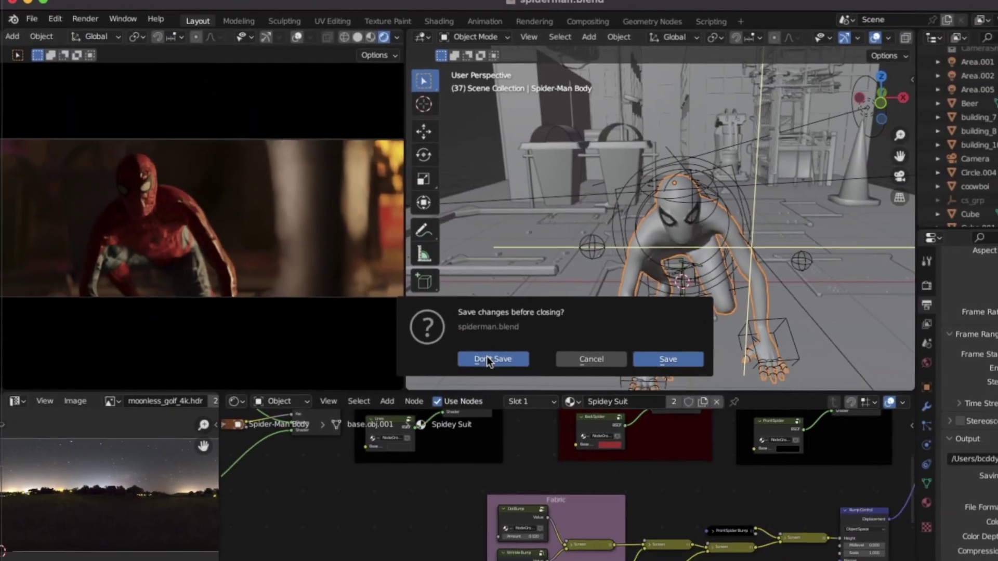
{"action": "left_click", "coordinate": [486, 357]}
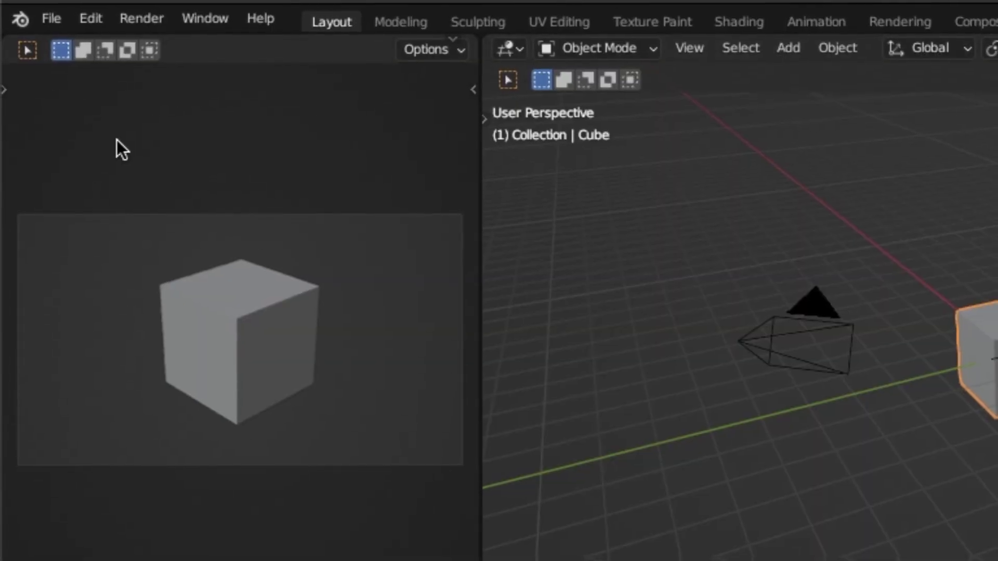
Step: Save the current setup as the startup file and open a new General file from it
{"action": "left_click", "coordinate": [49, 17]}
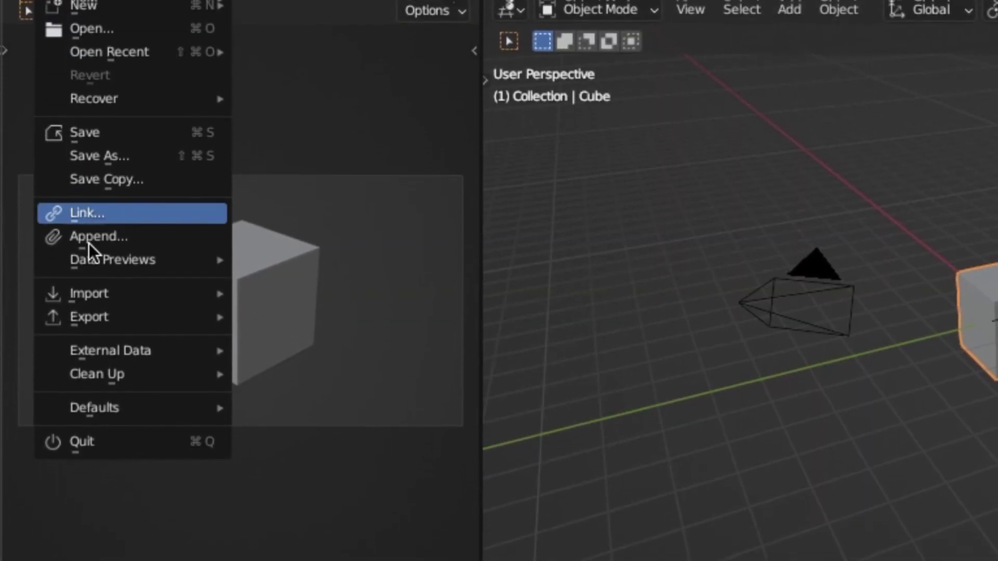
{"action": "mouse_move", "coordinate": [100, 310]}
{"action": "left_click", "coordinate": [289, 314]}
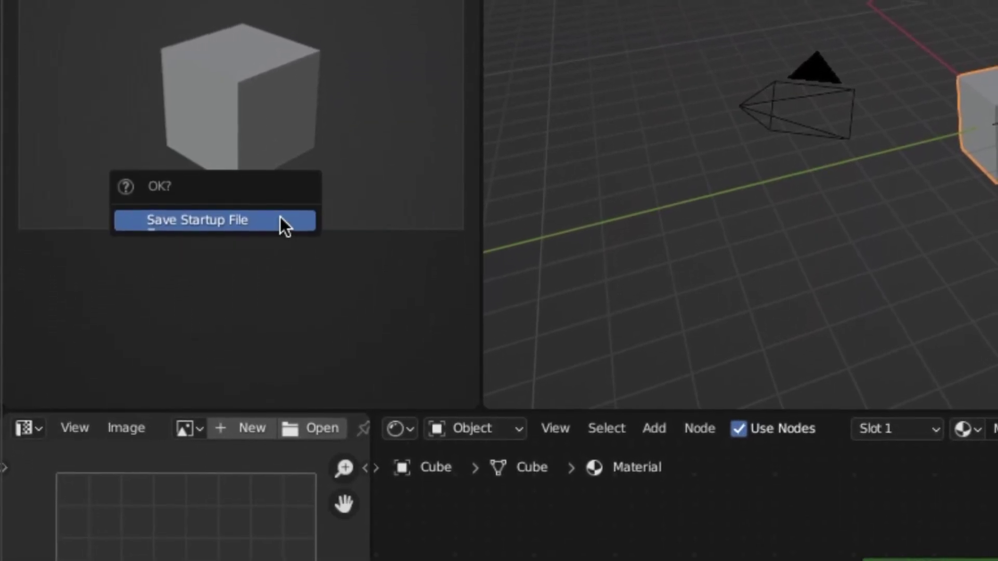
{"action": "left_click", "coordinate": [290, 318]}
{"action": "key", "text": "ctrl+n"}
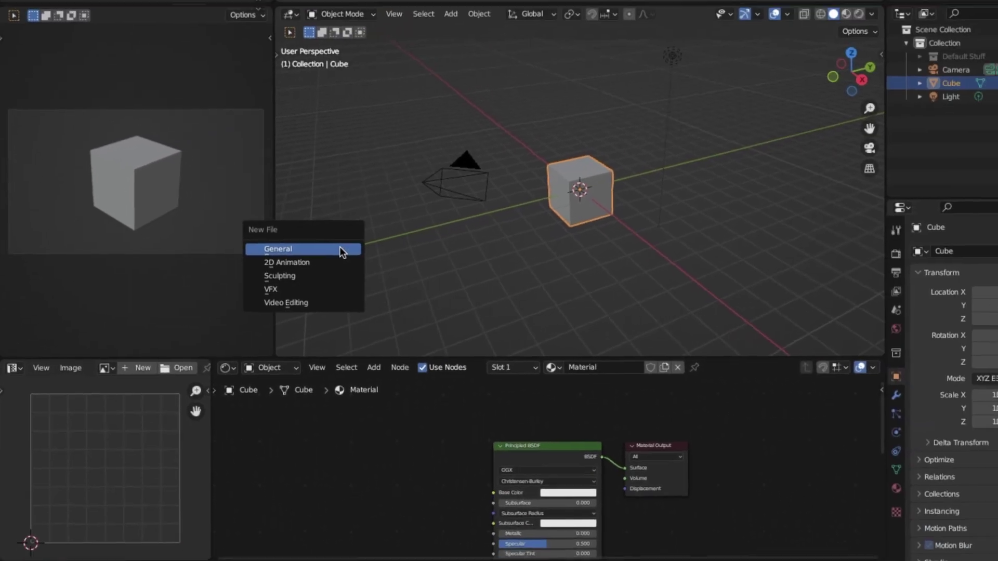
{"action": "left_click", "coordinate": [337, 249]}
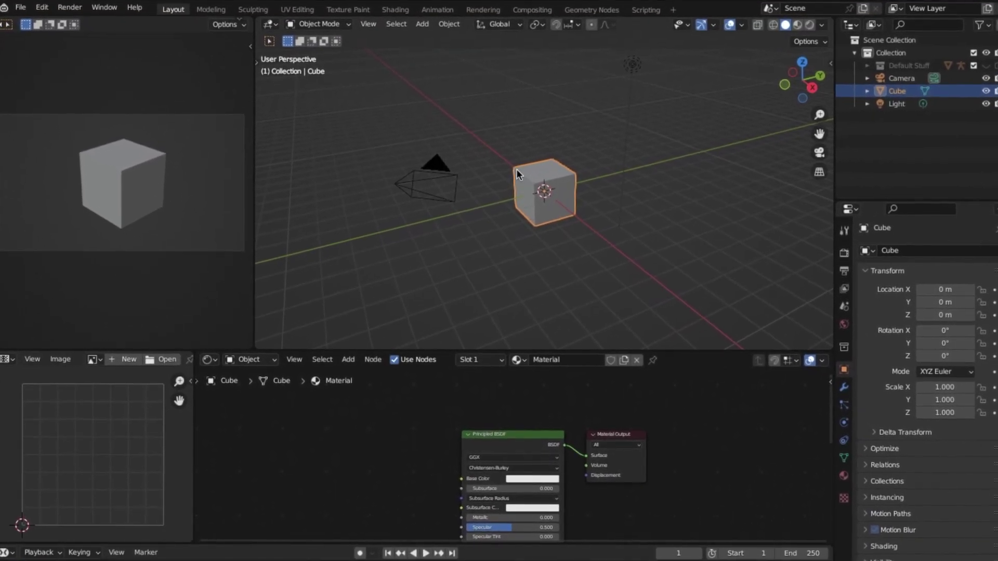
Step: Duplicate the default cube and place the copy beside the original
{"action": "middle_click_drag", "start_coordinate": [481, 196], "coordinate": [520, 78]}
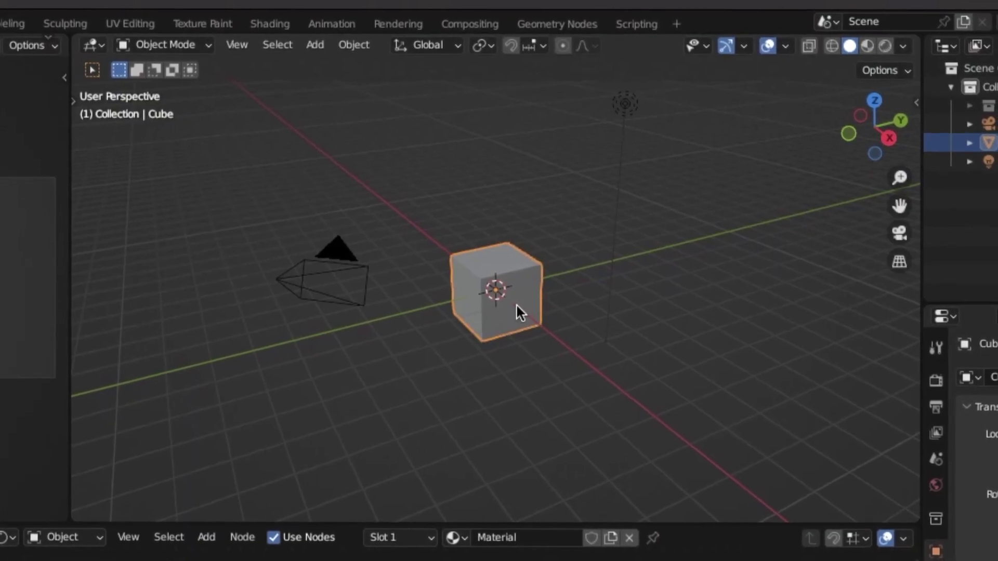
{"action": "scroll", "coordinate": [534, 257], "scroll_direction": "up", "scroll_amount": 4}
{"action": "middle_click_drag", "start_coordinate": [528, 261], "coordinate": [541, 254]}
{"action": "key", "text": "shift+d"}
{"action": "left_click", "coordinate": [292, 229]}
Step: Add a Subdivision Surface modifier to the original cube
{"action": "left_click", "coordinate": [542, 288]}
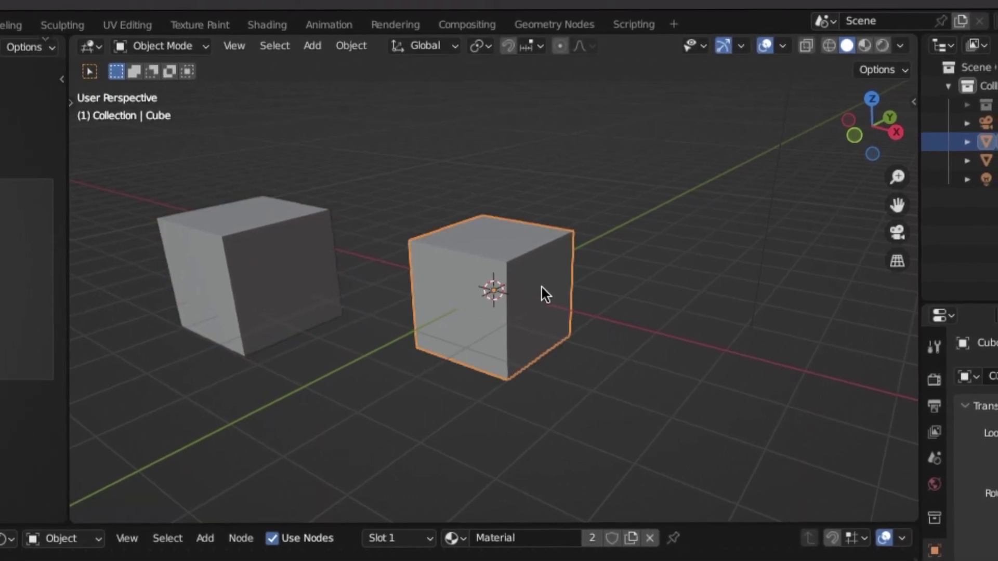
{"action": "left_click", "coordinate": [920, 555]}
{"action": "left_click", "coordinate": [944, 271]}
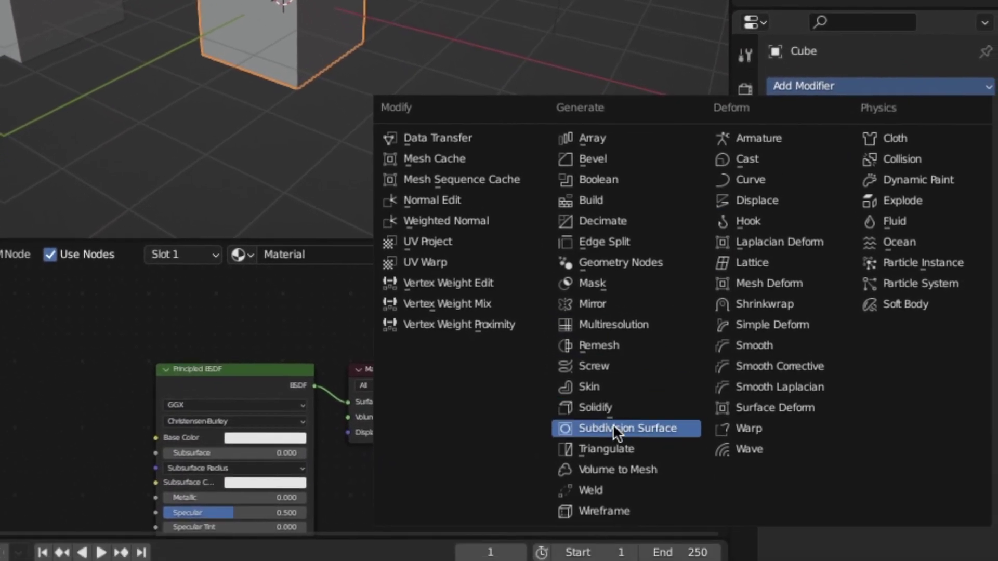
{"action": "left_click", "coordinate": [613, 423]}
Step: Add the Subdivision Surface modifier command to Quick Favorites
{"action": "left_click", "coordinate": [957, 169]}
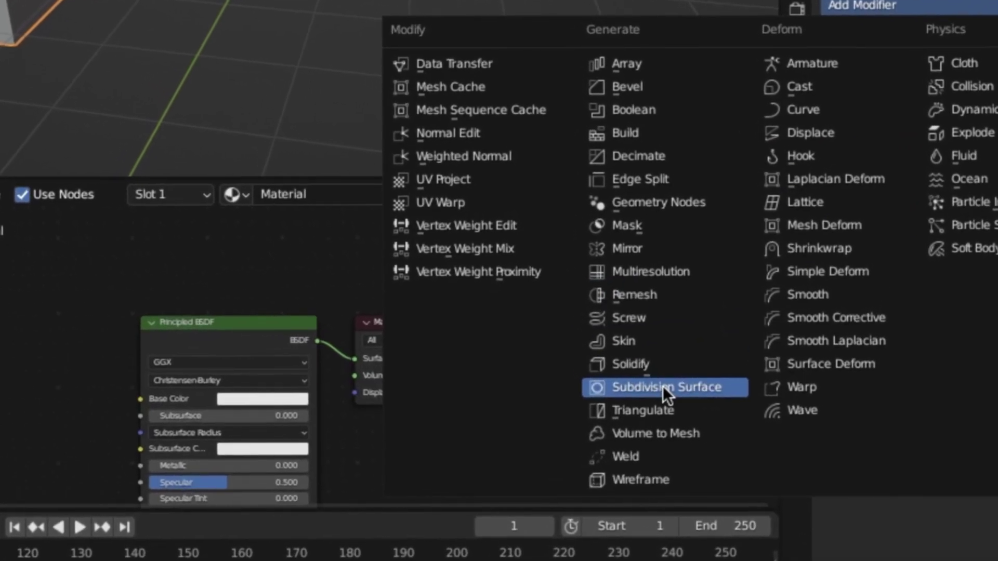
{"action": "right_click", "coordinate": [639, 375]}
{"action": "left_click", "coordinate": [629, 393]}
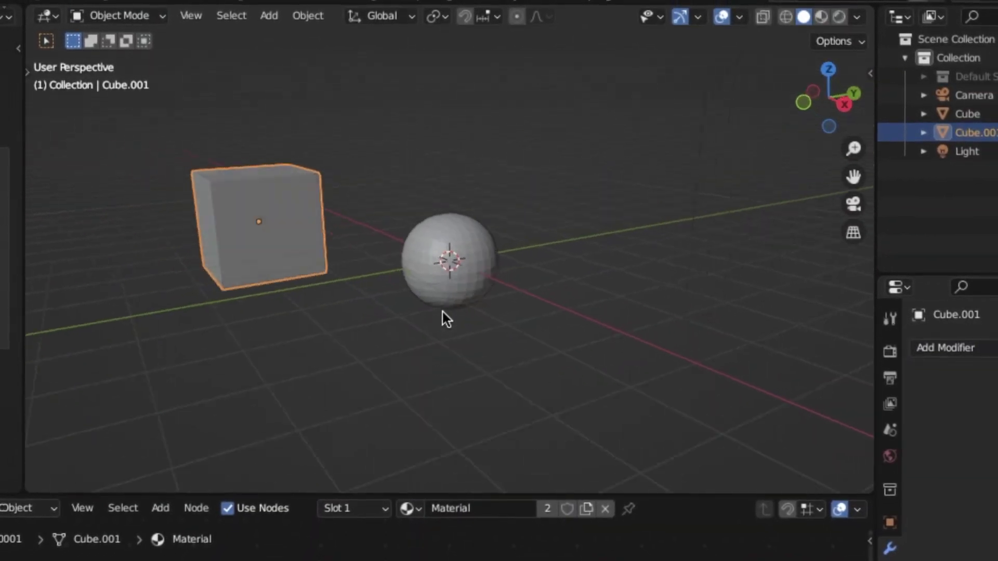
Step: View the two objects from several angles, bring up Quick Favorites and frame the selected duplicate cube
{"action": "scroll", "coordinate": [441, 314], "scroll_direction": "down", "scroll_amount": 3}
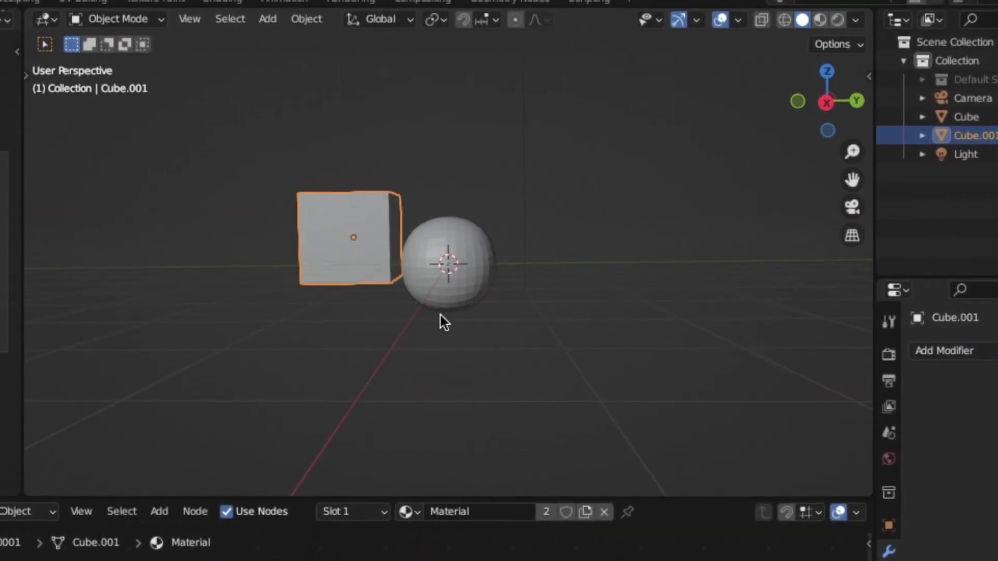
{"action": "middle_click_drag", "start_coordinate": [441, 315], "coordinate": [428, 319]}
{"action": "scroll", "coordinate": [482, 294], "scroll_direction": "up", "scroll_amount": 4}
{"action": "middle_click_drag", "start_coordinate": [482, 295], "coordinate": [480, 300]}
{"action": "key", "text": "q"}
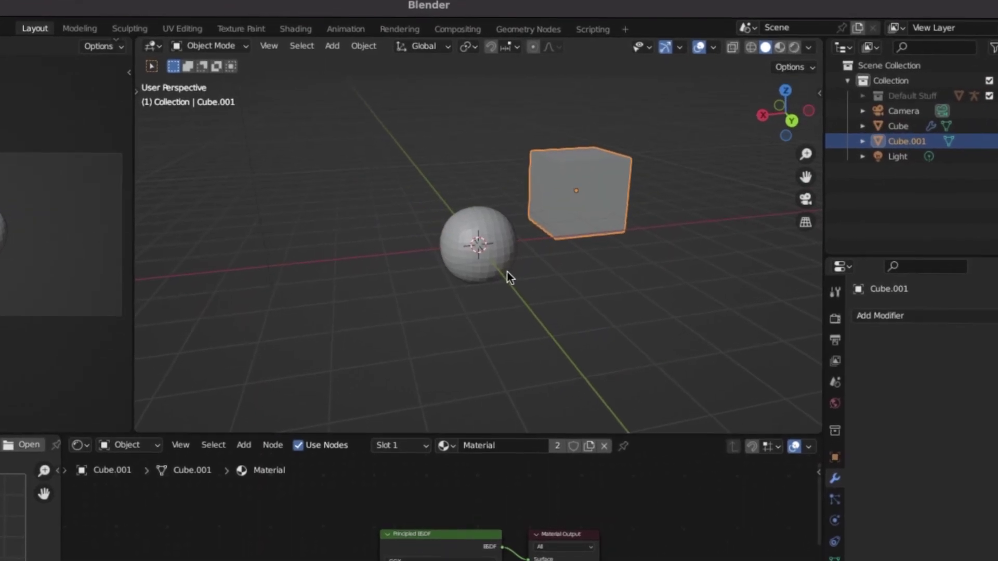
{"action": "key", "text": "KP_Decimal"}
{"action": "key", "text": "q"}
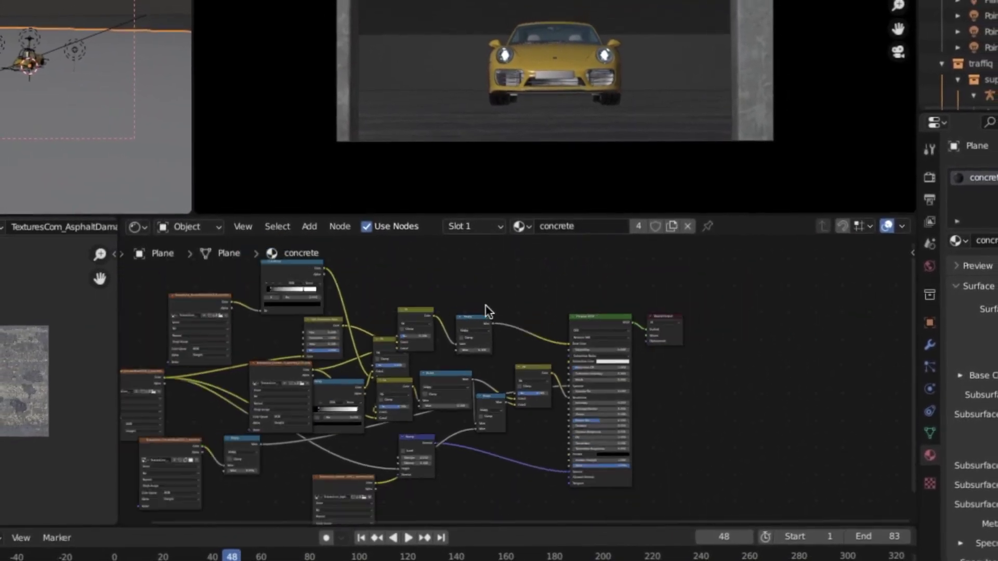
Step: Fit all nodes of the concrete material in view, and frame the selected Dock Light in the cliff scene
{"action": "key", "text": "Home"}
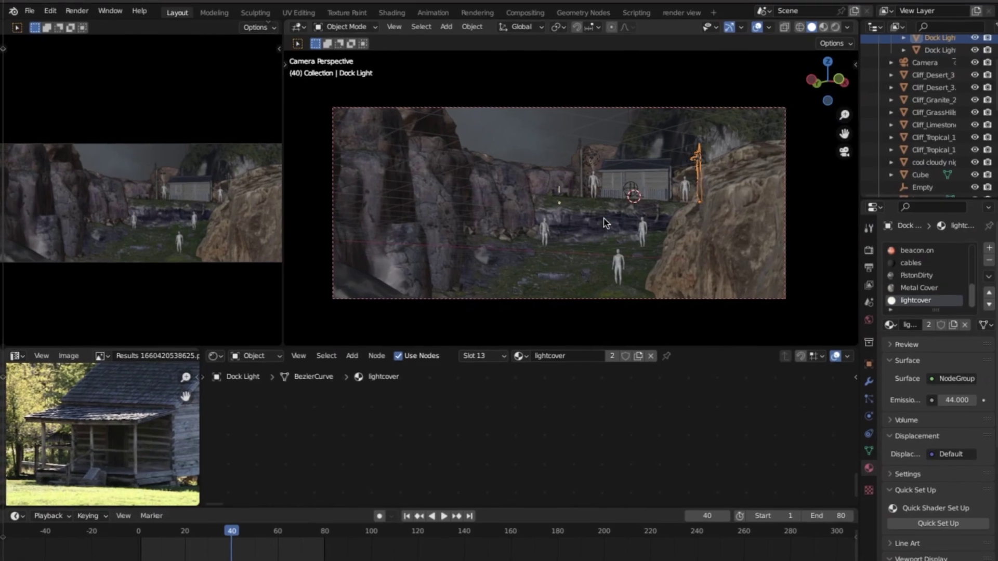
{"action": "middle_click_drag", "start_coordinate": [604, 224], "coordinate": [609, 220]}
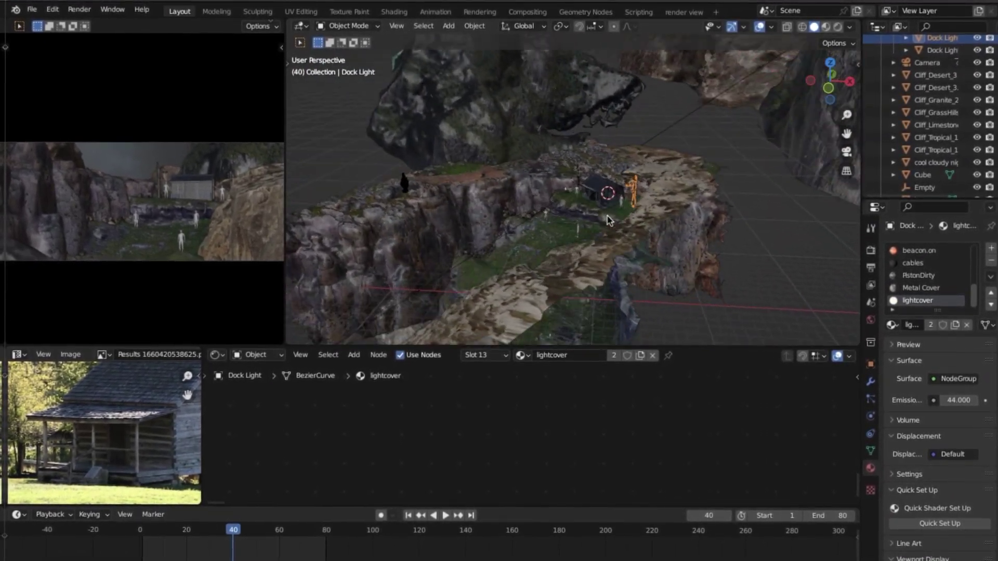
{"action": "key", "text": "KP_Decimal"}
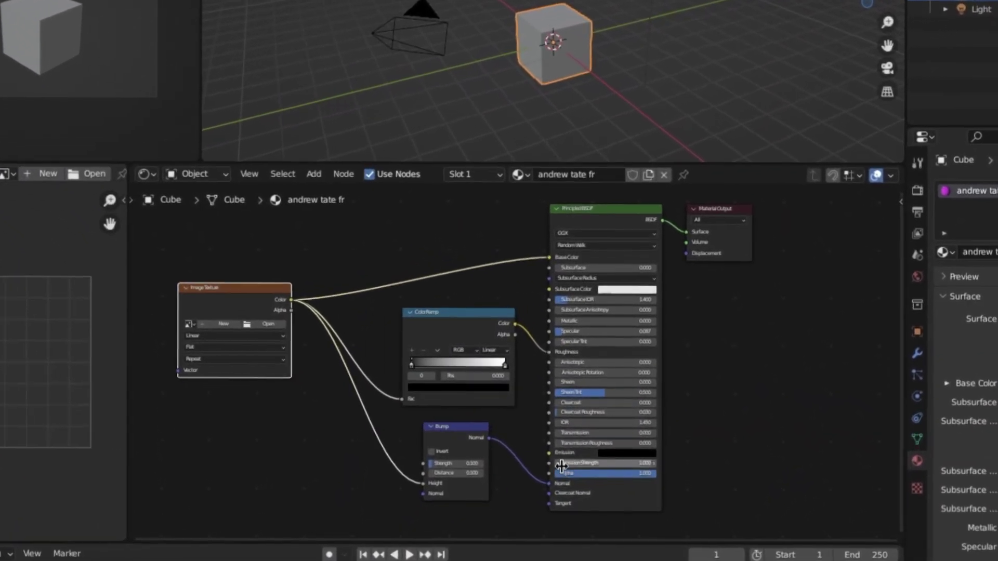
Step: Set the Specular value of the Principled BSDF in the cube's image-textured material to 0.2
{"action": "left_click_drag", "start_coordinate": [460, 431], "coordinate": [442, 416]}
{"action": "left_click_drag", "start_coordinate": [442, 272], "coordinate": [448, 272]}
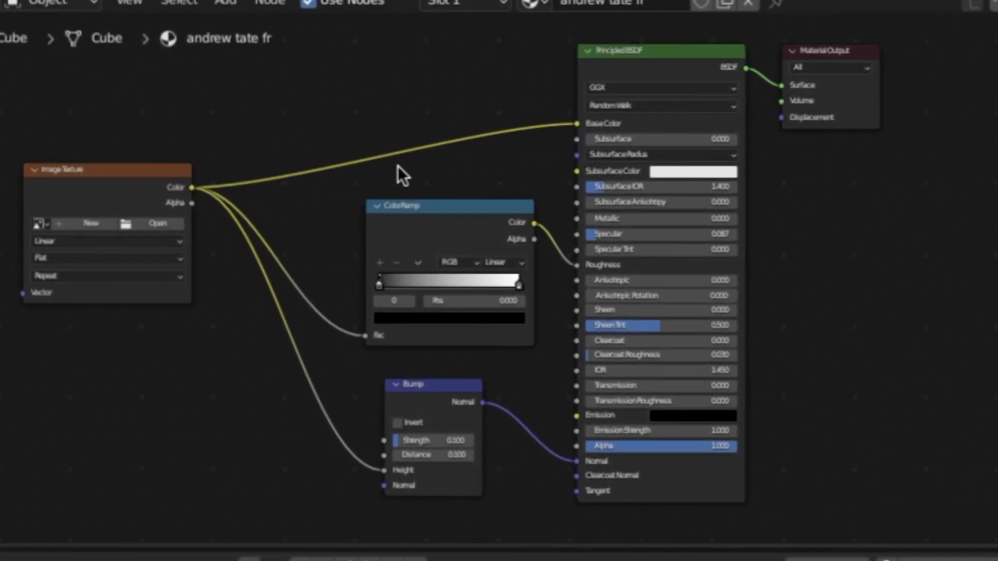
{"action": "left_click_drag", "start_coordinate": [598, 234], "coordinate": [651, 240]}
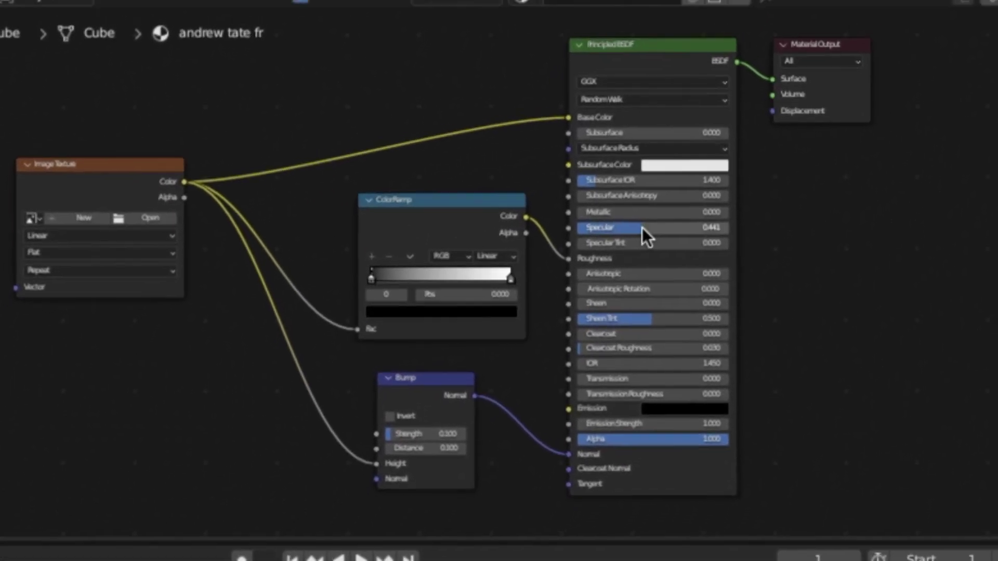
{"action": "left_click", "coordinate": [608, 228]}
{"action": "type", "text": "0."}
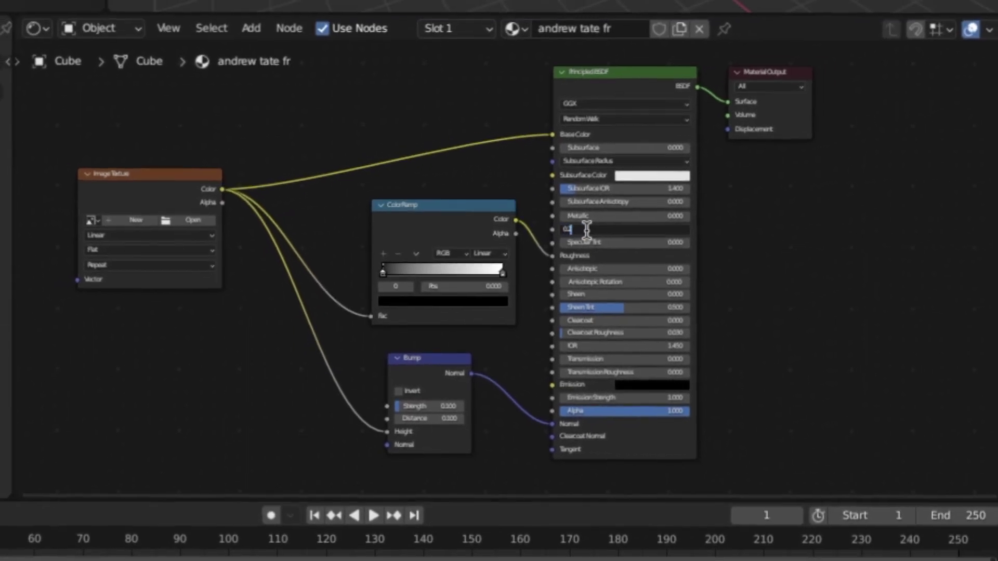
{"action": "type", "text": "2"}
{"action": "key", "text": "Return"}
{"action": "scroll", "coordinate": [586, 226], "scroll_direction": "up", "scroll_amount": 3}
{"action": "scroll", "coordinate": [587, 226], "scroll_direction": "left", "scroll_amount": 5}
{"action": "scroll", "coordinate": [588, 229], "scroll_direction": "down", "scroll_amount": 3}
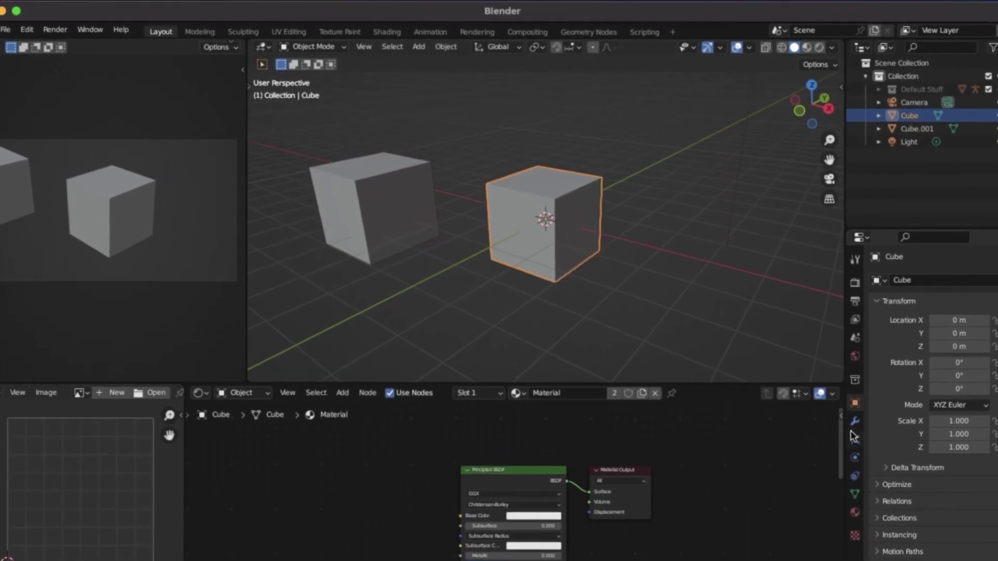
Step: Add a Subdivision Surface modifier to the selected cube next to its duplicate
{"action": "left_click", "coordinate": [858, 318]}
{"action": "left_click", "coordinate": [925, 286]}
{"action": "left_click", "coordinate": [799, 521]}
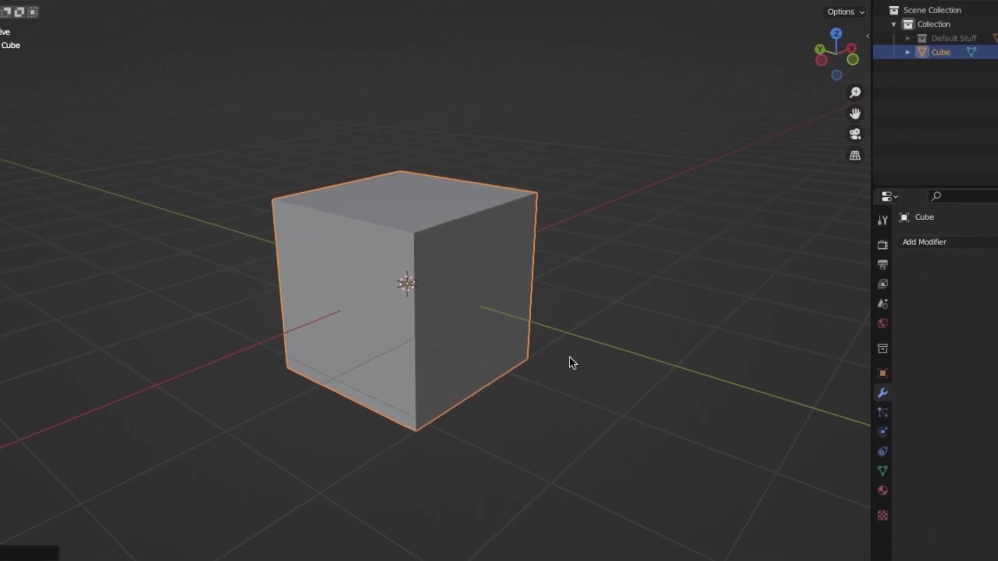
Step: Add a Subdivision Surface modifier to the only cube in the scene
{"action": "left_click", "coordinate": [923, 242]}
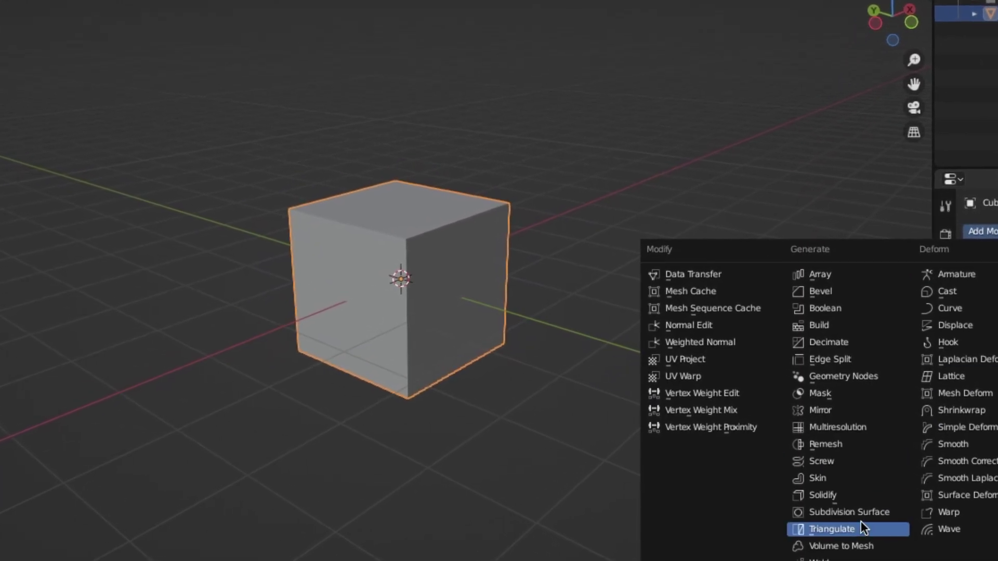
{"action": "left_click", "coordinate": [811, 508]}
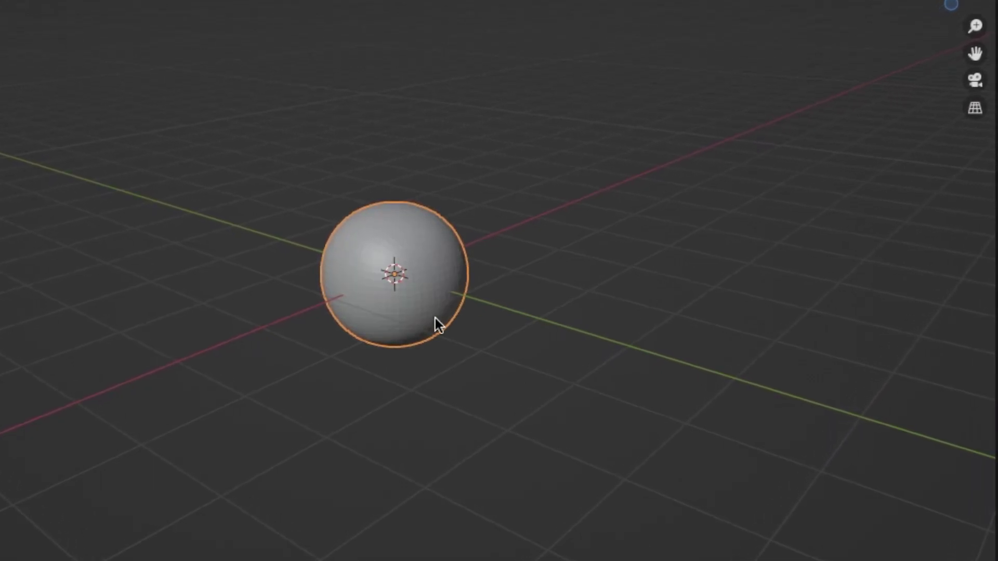
Step: Apply Shade Smooth to the subdivided cube after checking its faceted surface up close
{"action": "scroll", "coordinate": [379, 310], "scroll_direction": "up", "scroll_amount": 5}
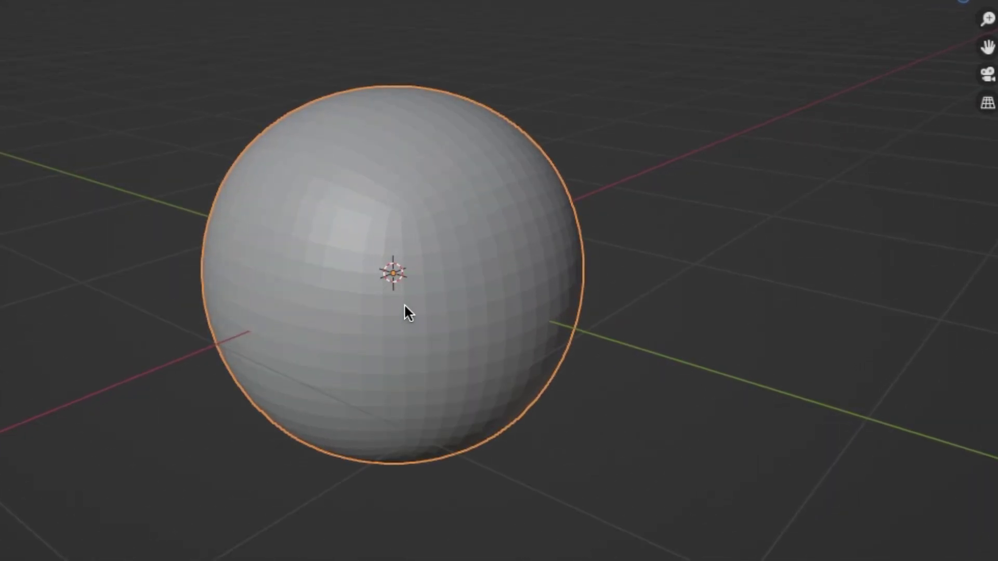
{"action": "scroll", "coordinate": [404, 304], "scroll_direction": "up", "scroll_amount": 2}
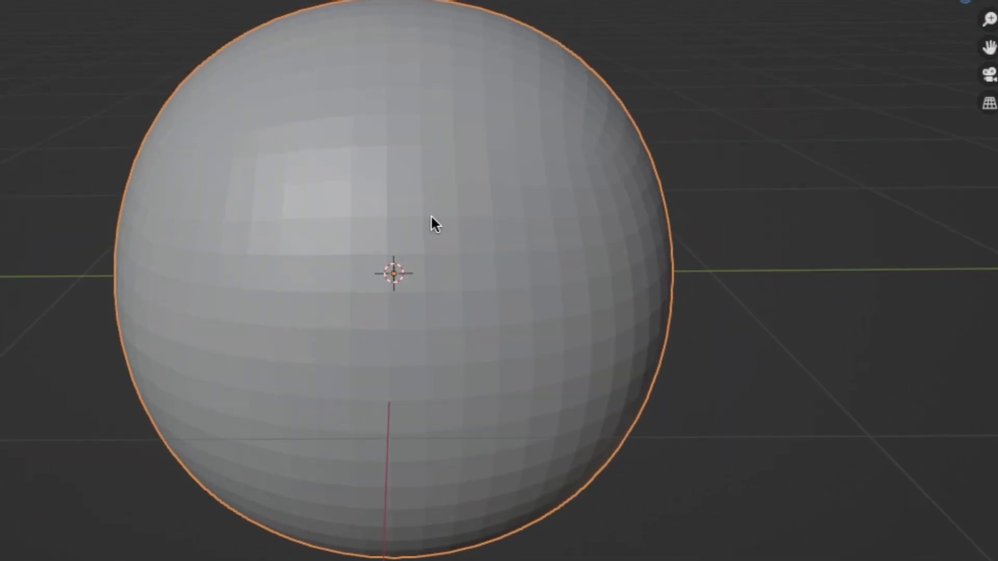
{"action": "scroll", "coordinate": [528, 262], "scroll_direction": "down", "scroll_amount": 3}
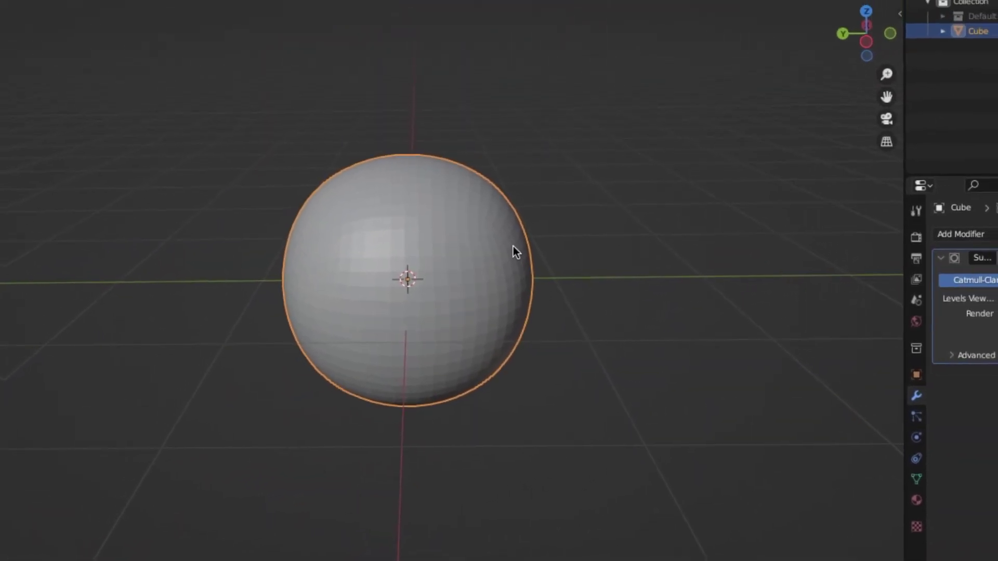
{"action": "right_click", "coordinate": [502, 232]}
{"action": "left_click", "coordinate": [489, 239]}
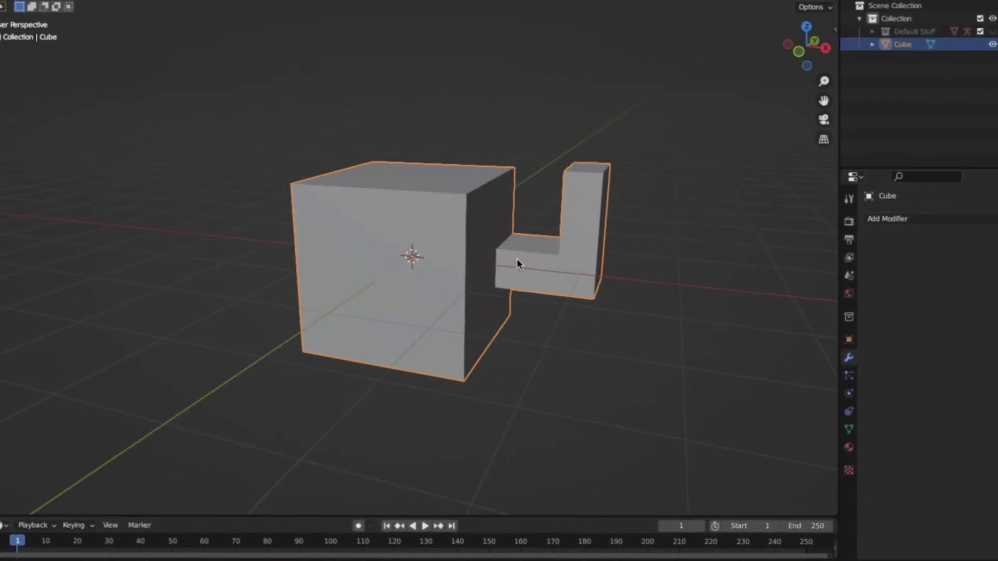
Step: Apply Shade Smooth to the cube with the extruded L-shaped arm and inspect its shading from several sides
{"action": "right_click", "coordinate": [474, 214]}
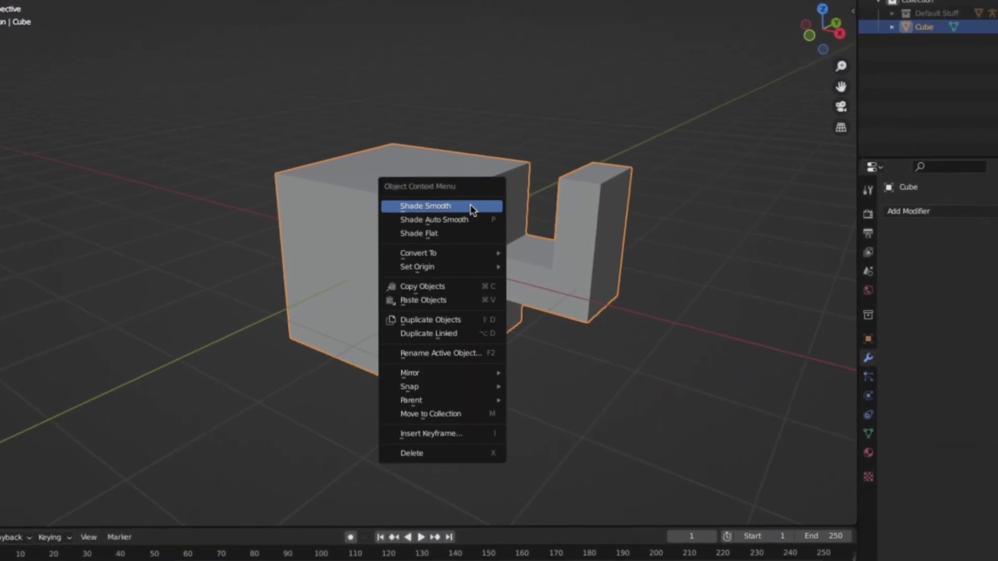
{"action": "left_click", "coordinate": [474, 214]}
{"action": "middle_click_drag", "start_coordinate": [472, 203], "coordinate": [617, 198]}
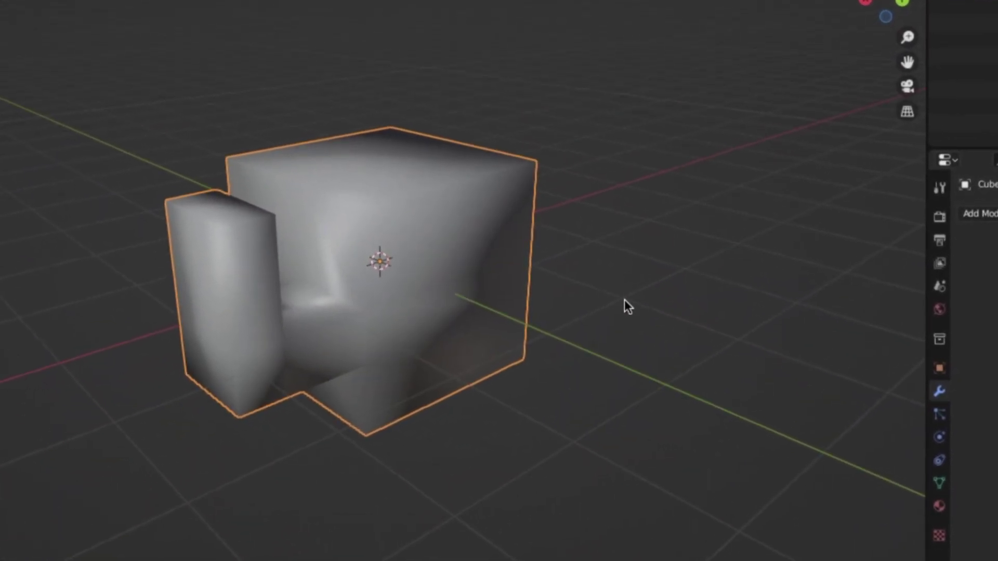
{"action": "middle_click_drag", "start_coordinate": [647, 326], "coordinate": [212, 334]}
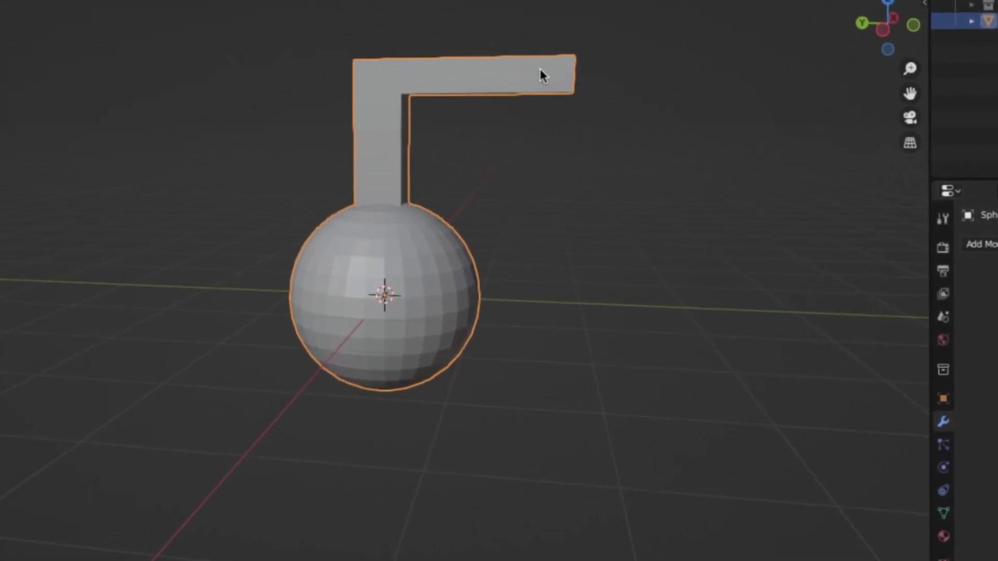
Step: Apply Shade Auto Smooth to the sphere with the bent square arm and expand its mesh Normals settings
{"action": "middle_click_drag", "start_coordinate": [392, 148], "coordinate": [440, 192]}
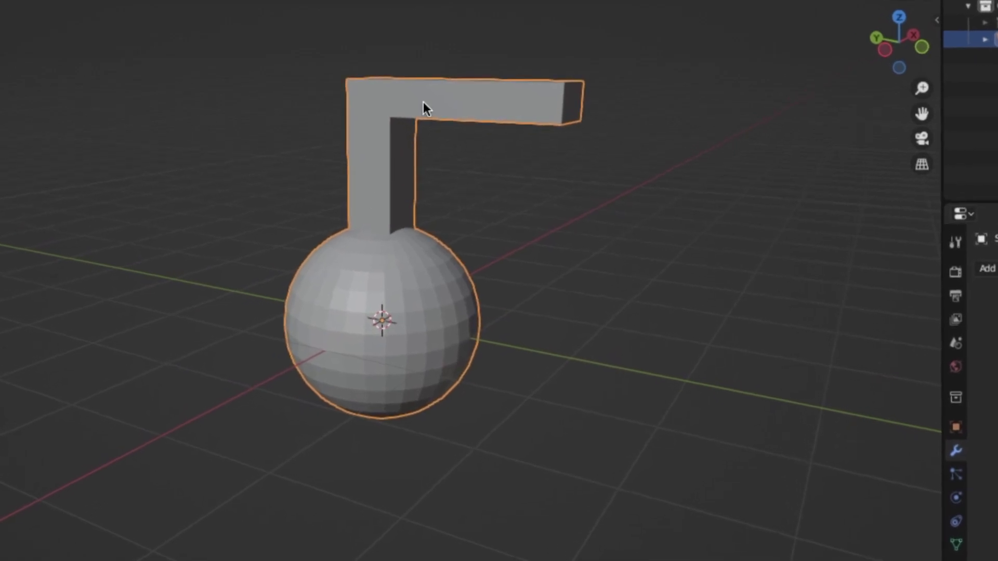
{"action": "right_click", "coordinate": [373, 181]}
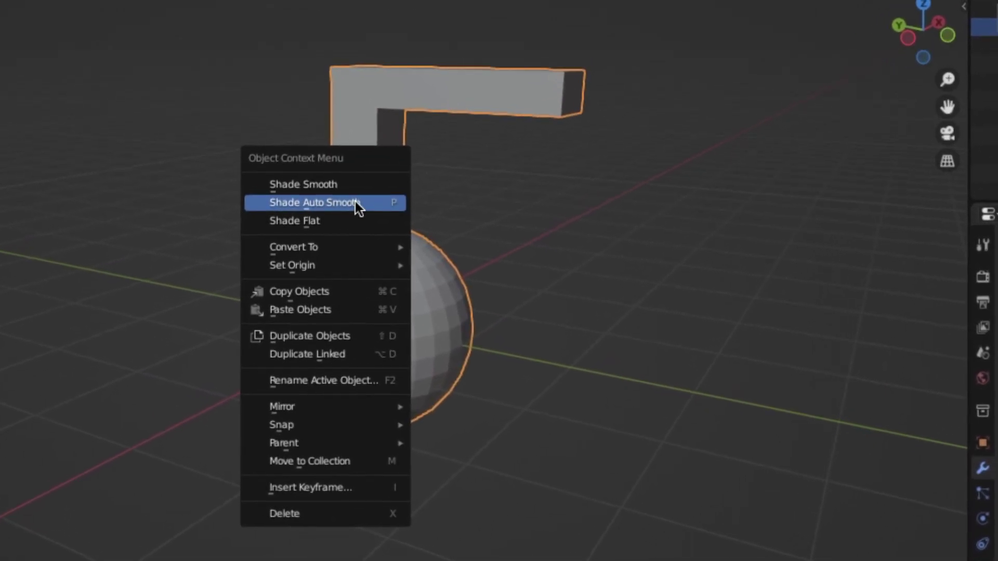
{"action": "left_click", "coordinate": [321, 202]}
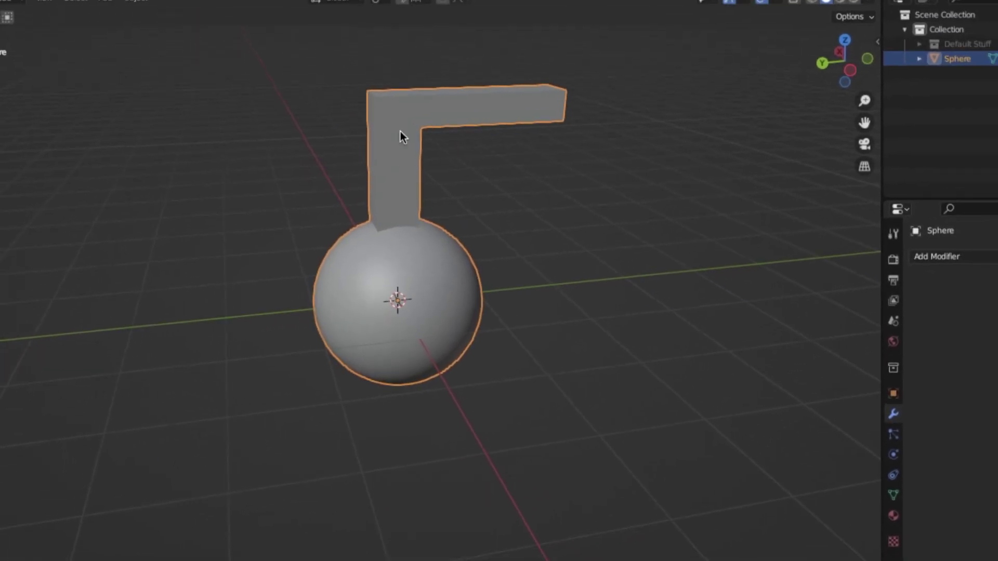
{"action": "middle_click_drag", "start_coordinate": [467, 245], "coordinate": [512, 291]}
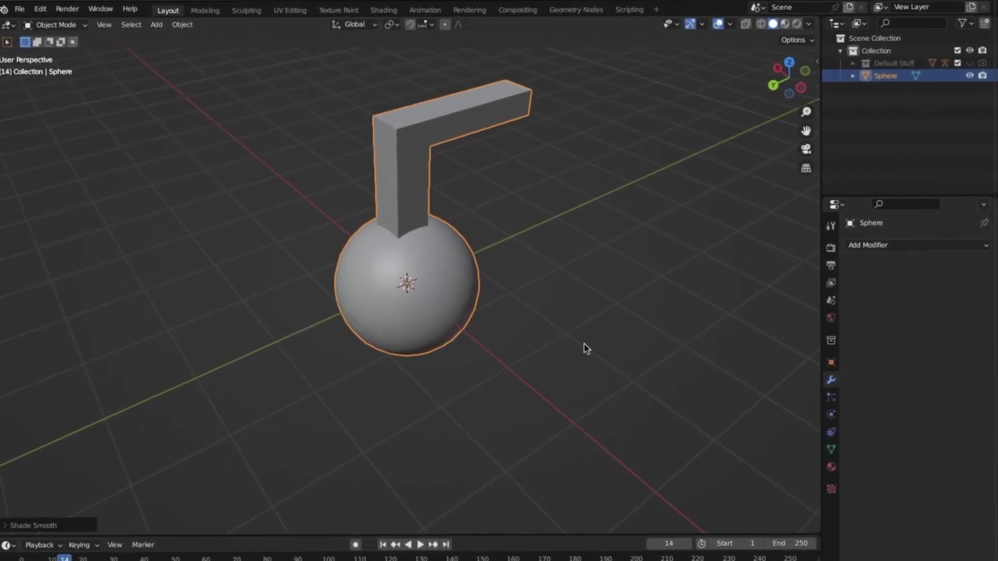
{"action": "left_click", "coordinate": [831, 457]}
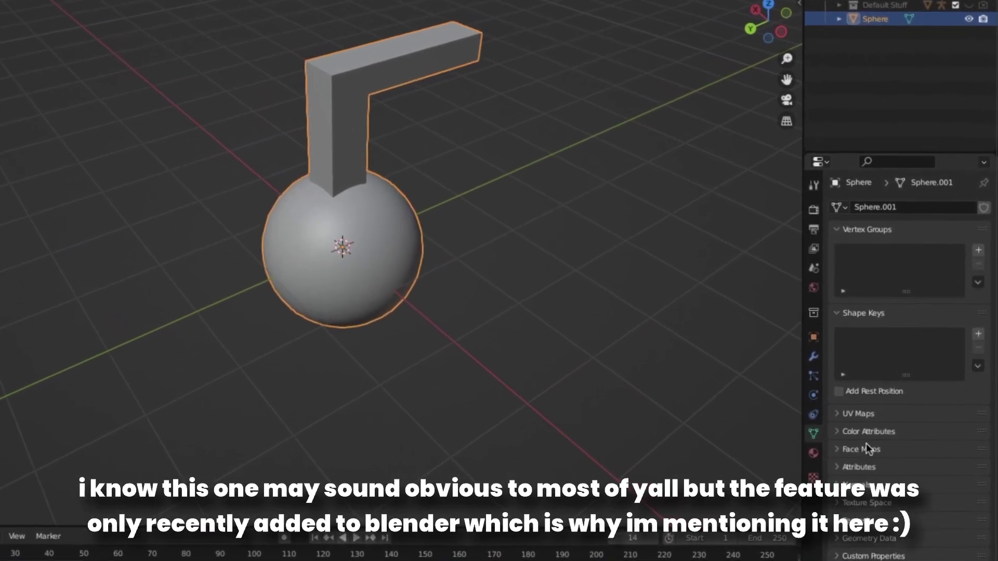
{"action": "left_click", "coordinate": [860, 485]}
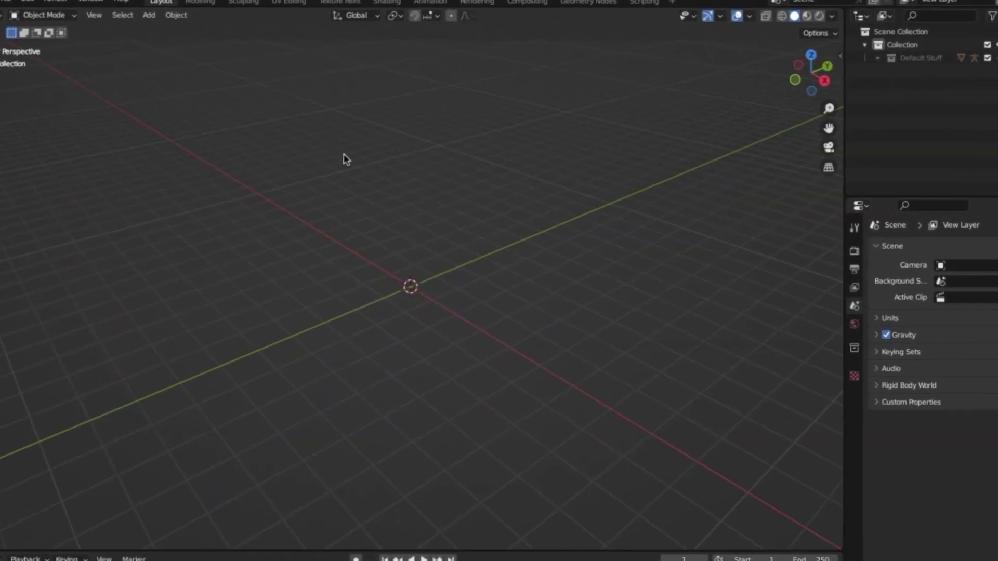
Step: Spawn the Car_Corvette_C7-2014 asset from the super cars category of the traffiq add-on
{"action": "key", "text": "n"}
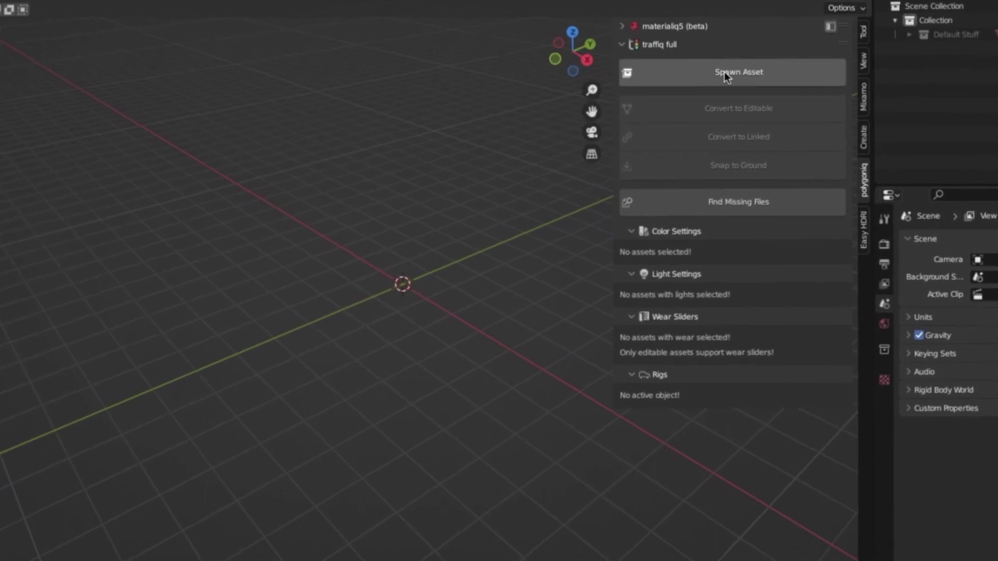
{"action": "left_click", "coordinate": [712, 89]}
{"action": "left_click", "coordinate": [695, 189]}
{"action": "left_click", "coordinate": [720, 297]}
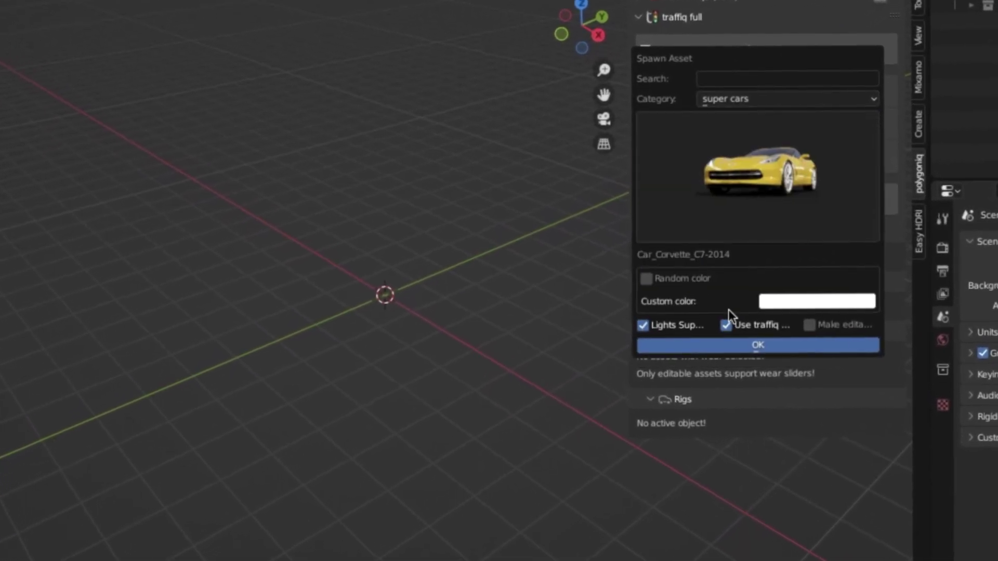
{"action": "left_click", "coordinate": [760, 345]}
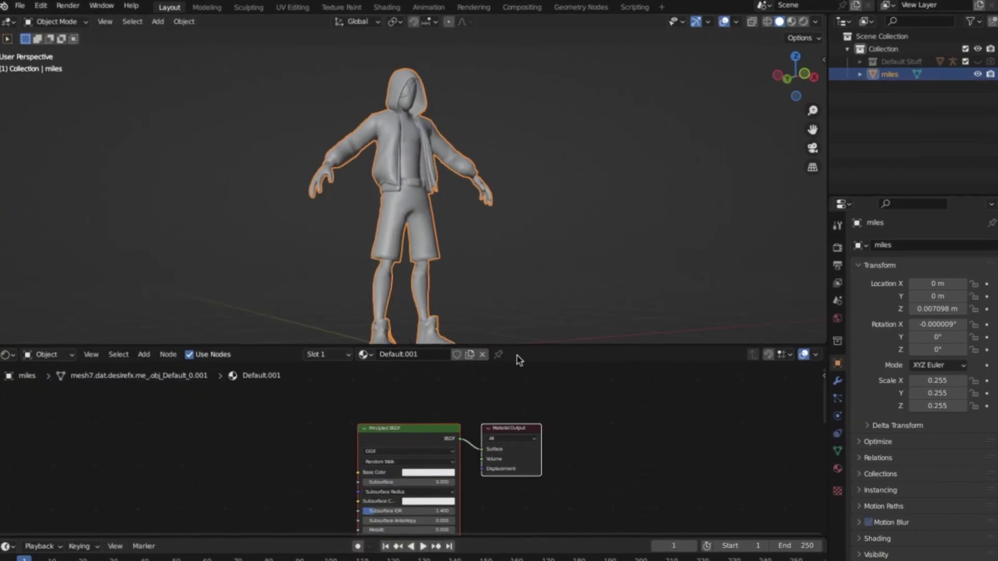
{"action": "middle_click_drag", "start_coordinate": [501, 307], "coordinate": [469, 368]}
{"action": "left_click_drag", "start_coordinate": [402, 521], "coordinate": [350, 491]}
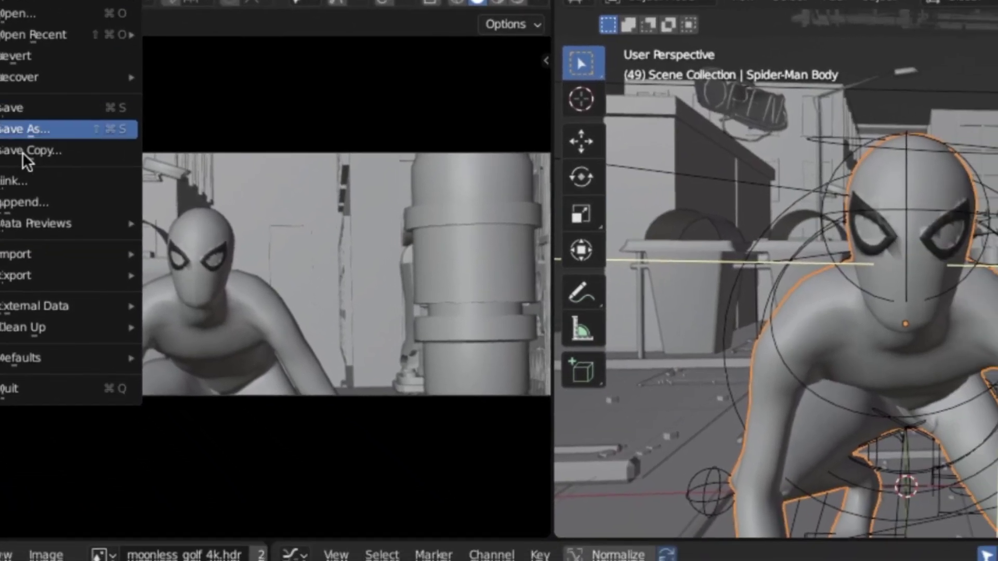
Step: Append the headphones object from the "the headphones lol" blend file into the Spider-Man scene
{"action": "left_click", "coordinate": [29, 201]}
{"action": "double_click", "coordinate": [337, 348]}
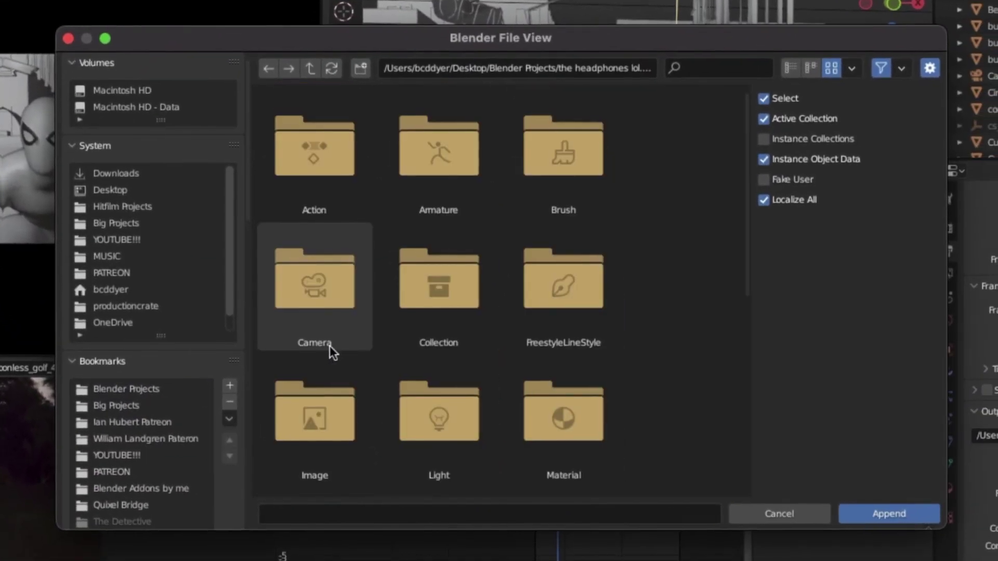
{"action": "scroll", "coordinate": [330, 345], "scroll_direction": "down", "scroll_amount": 5}
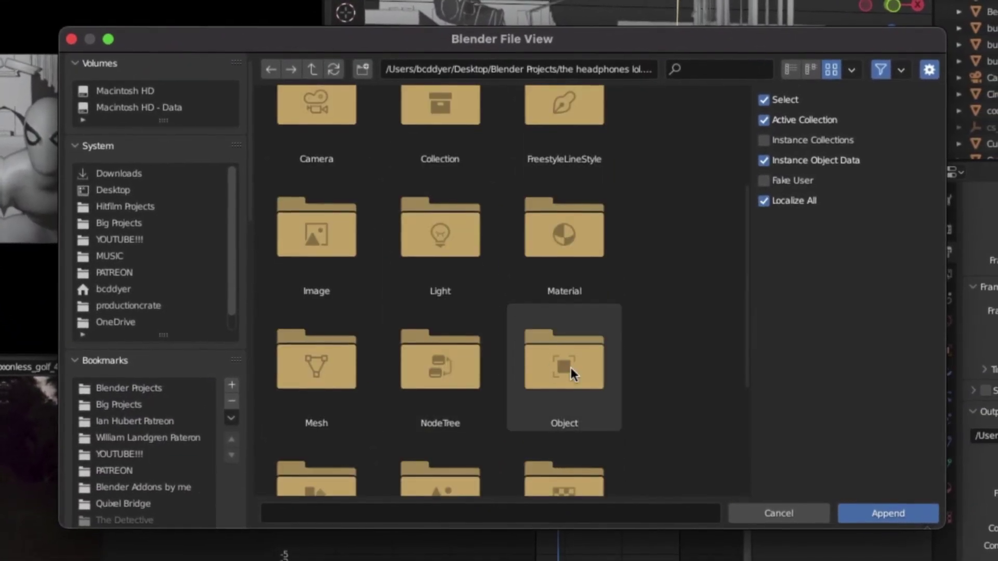
{"action": "double_click", "coordinate": [557, 360]}
{"action": "left_click", "coordinate": [324, 416]}
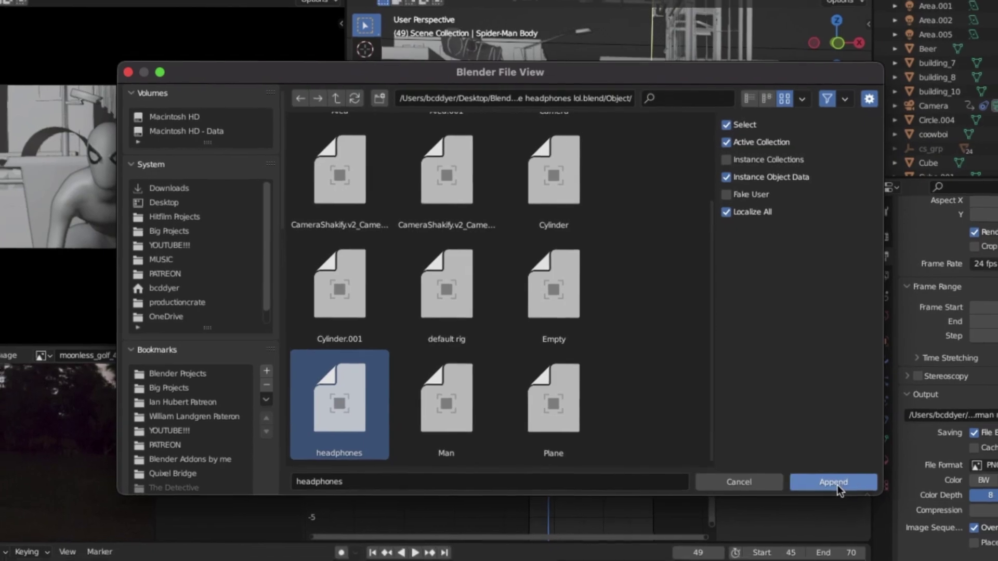
{"action": "left_click", "coordinate": [843, 493]}
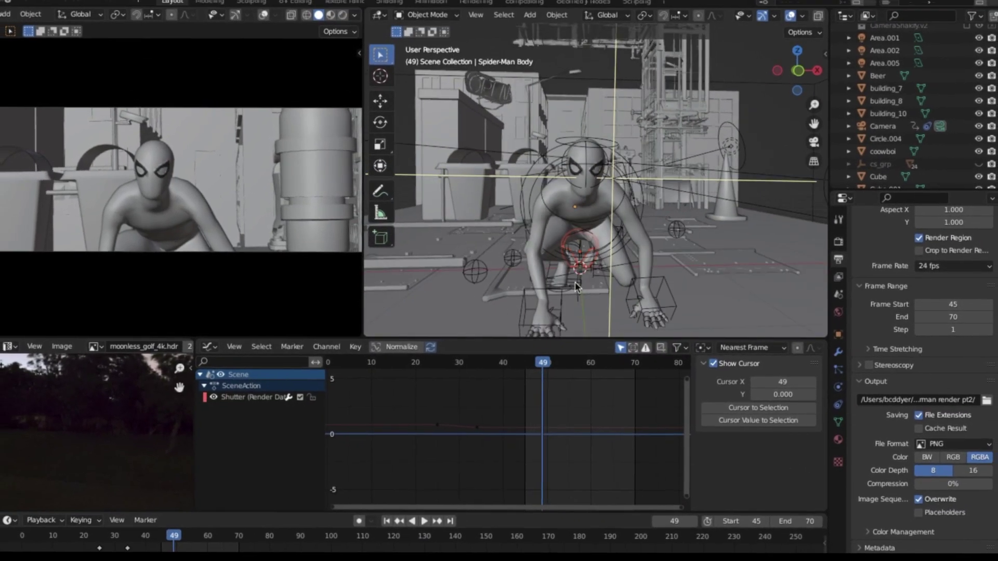
Step: Move the appended headphones up and forward onto the crouching Spider-Man's head and check their fit up close
{"action": "middle_click_drag", "start_coordinate": [583, 280], "coordinate": [547, 228]}
{"action": "key", "text": "g"}
{"action": "key", "text": "z"}
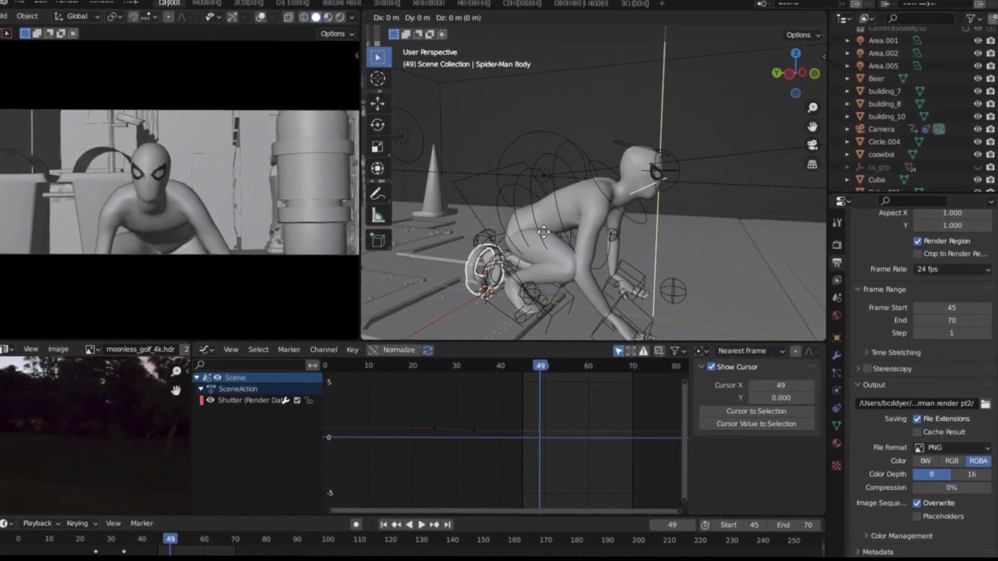
{"action": "left_click", "coordinate": [543, 126]}
{"action": "key", "text": "g"}
{"action": "left_click", "coordinate": [590, 151]}
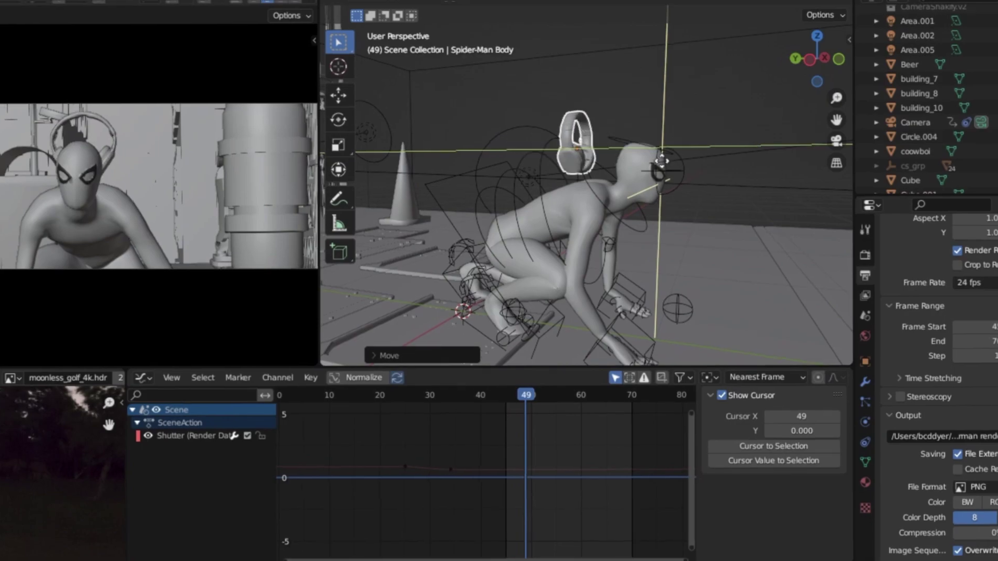
{"action": "scroll", "coordinate": [650, 224], "scroll_direction": "up", "scroll_amount": 5}
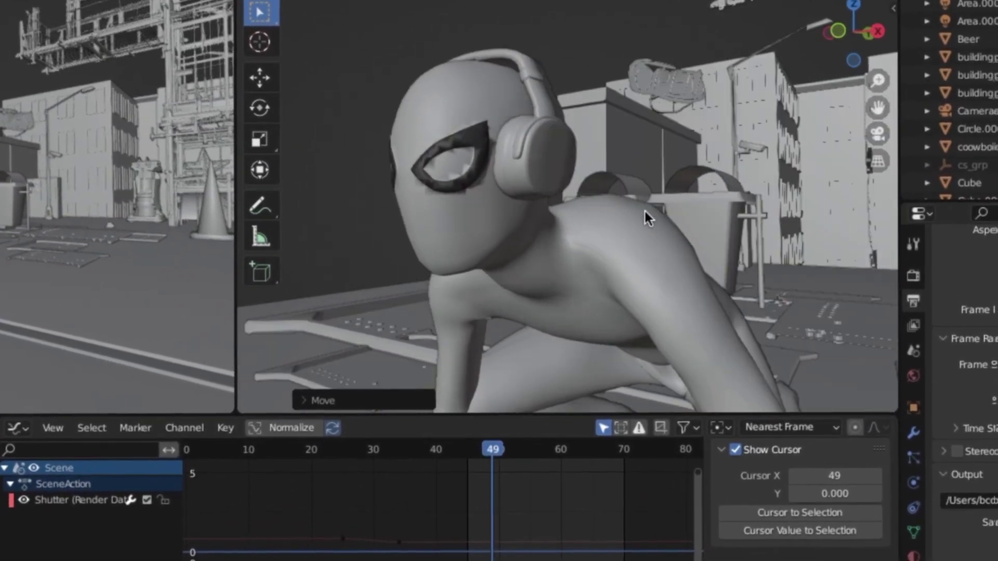
{"action": "middle_click_drag", "start_coordinate": [650, 211], "coordinate": [654, 228]}
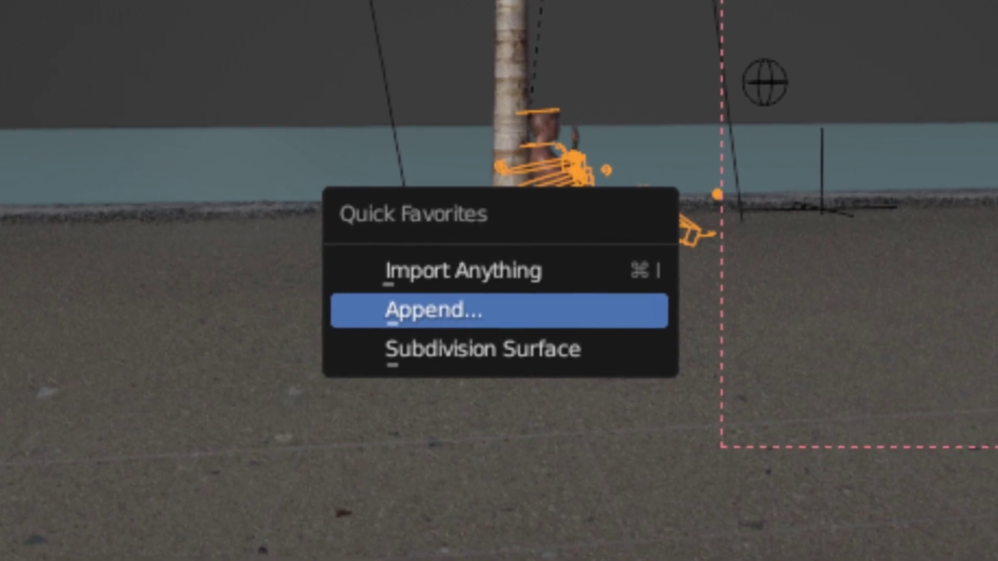